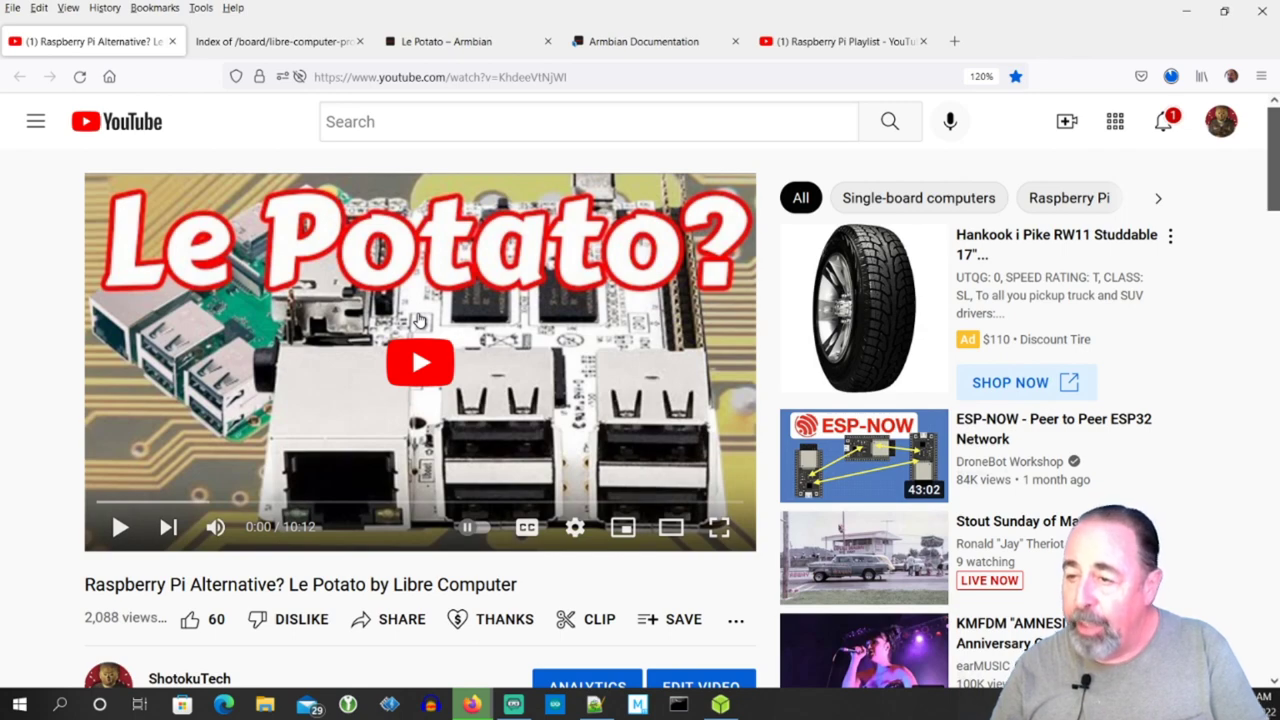
Step: Scroll through the Le Potato video's comments, then switch to the Libre Computer Raspbian image index tab
{"action": "scroll", "coordinate": [420, 320], "scroll_direction": "down", "scroll_amount": 1}
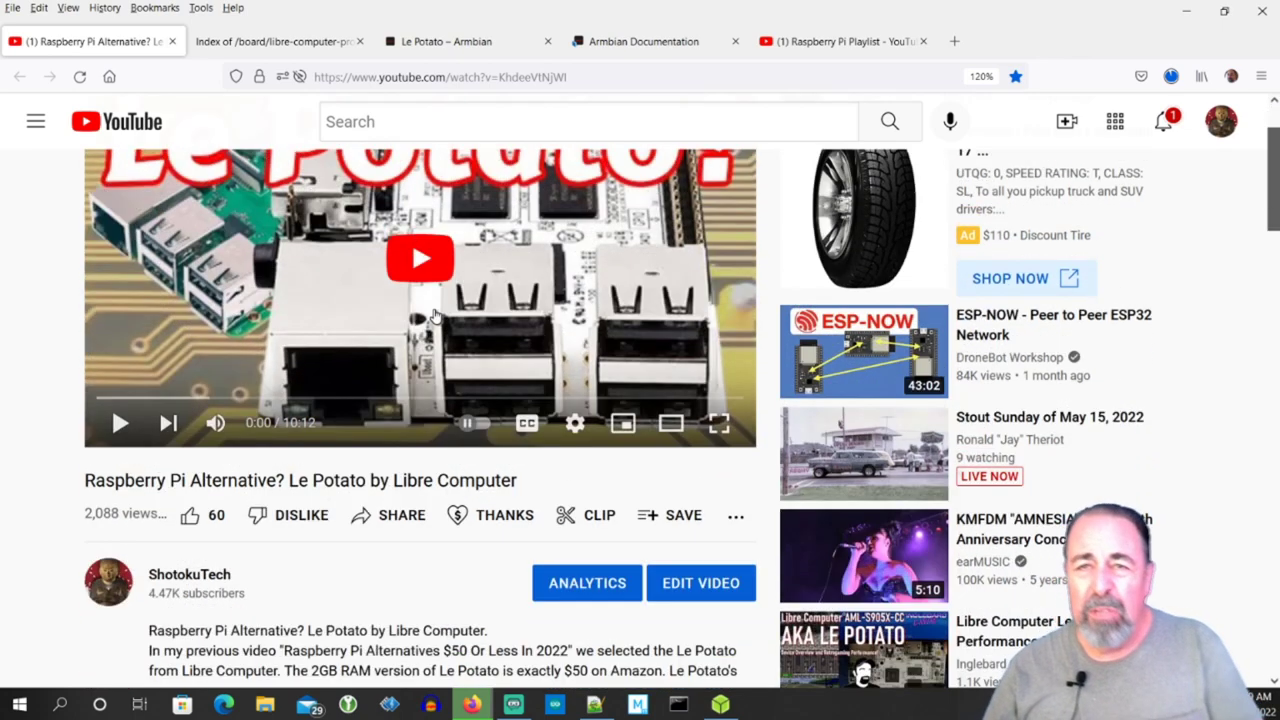
{"action": "scroll", "coordinate": [434, 316], "scroll_direction": "down", "scroll_amount": 7}
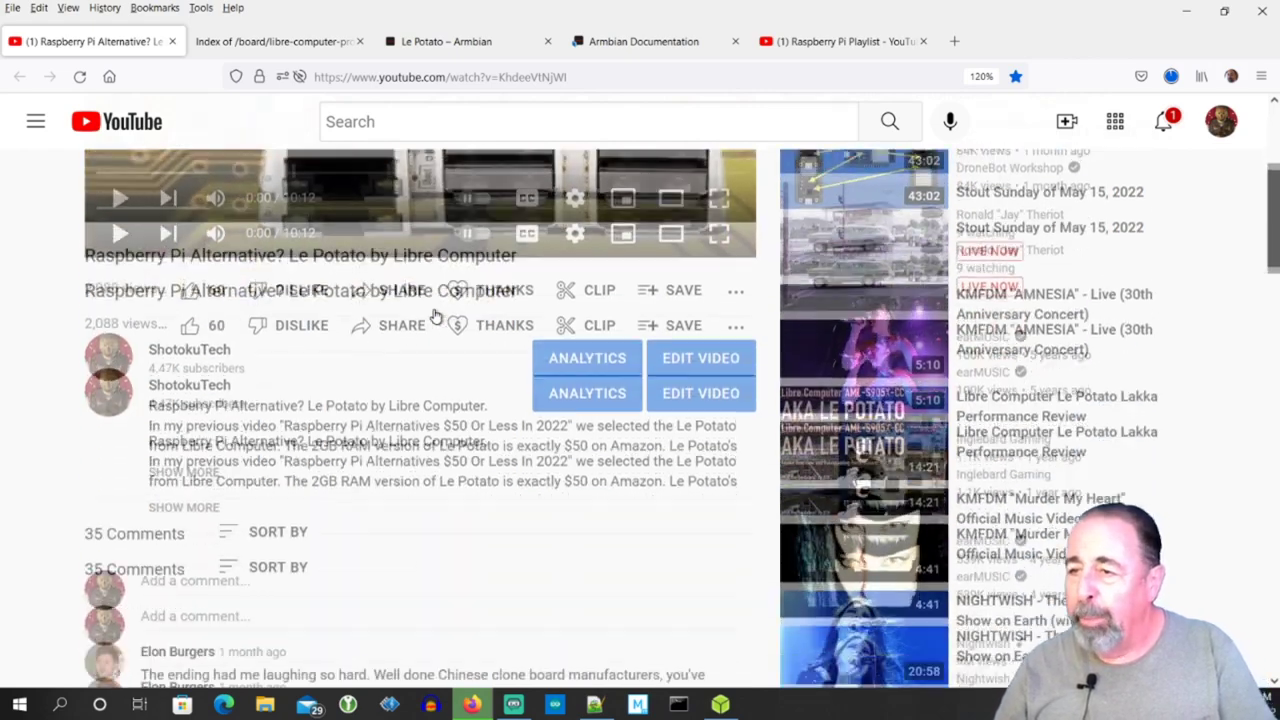
{"action": "scroll", "coordinate": [434, 316], "scroll_direction": "down", "scroll_amount": 1}
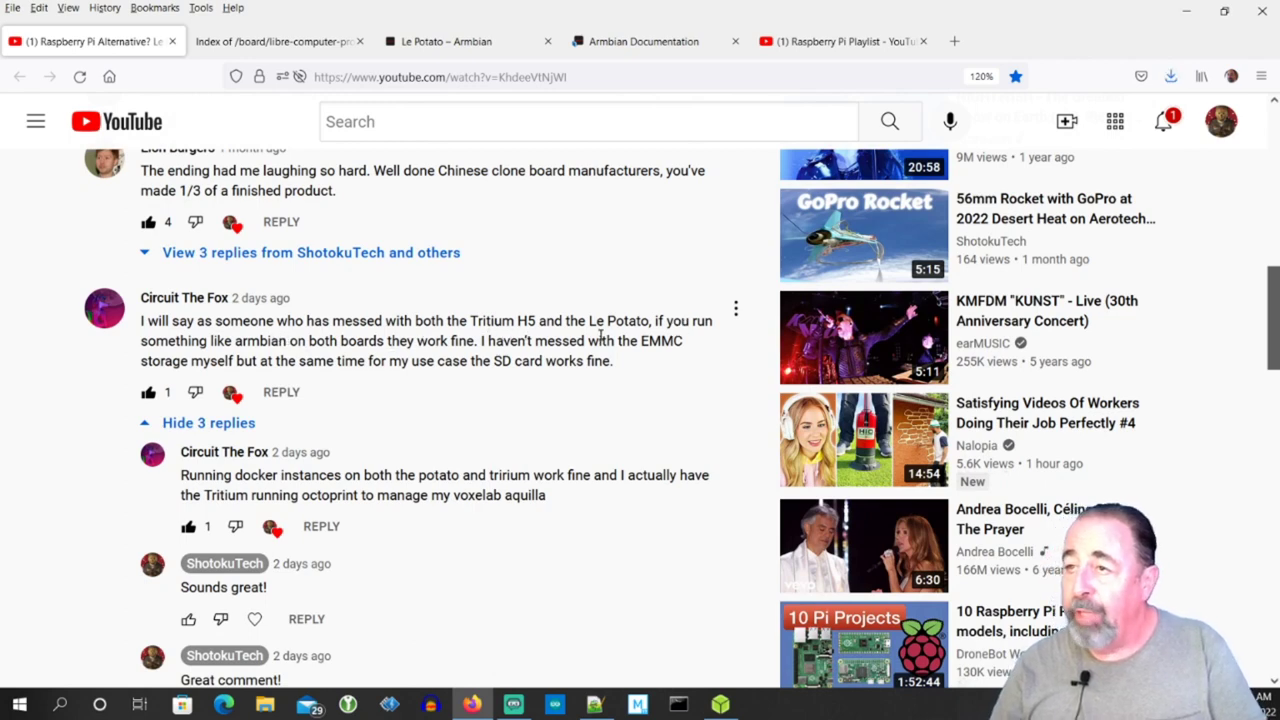
{"action": "left_click", "coordinate": [306, 47]}
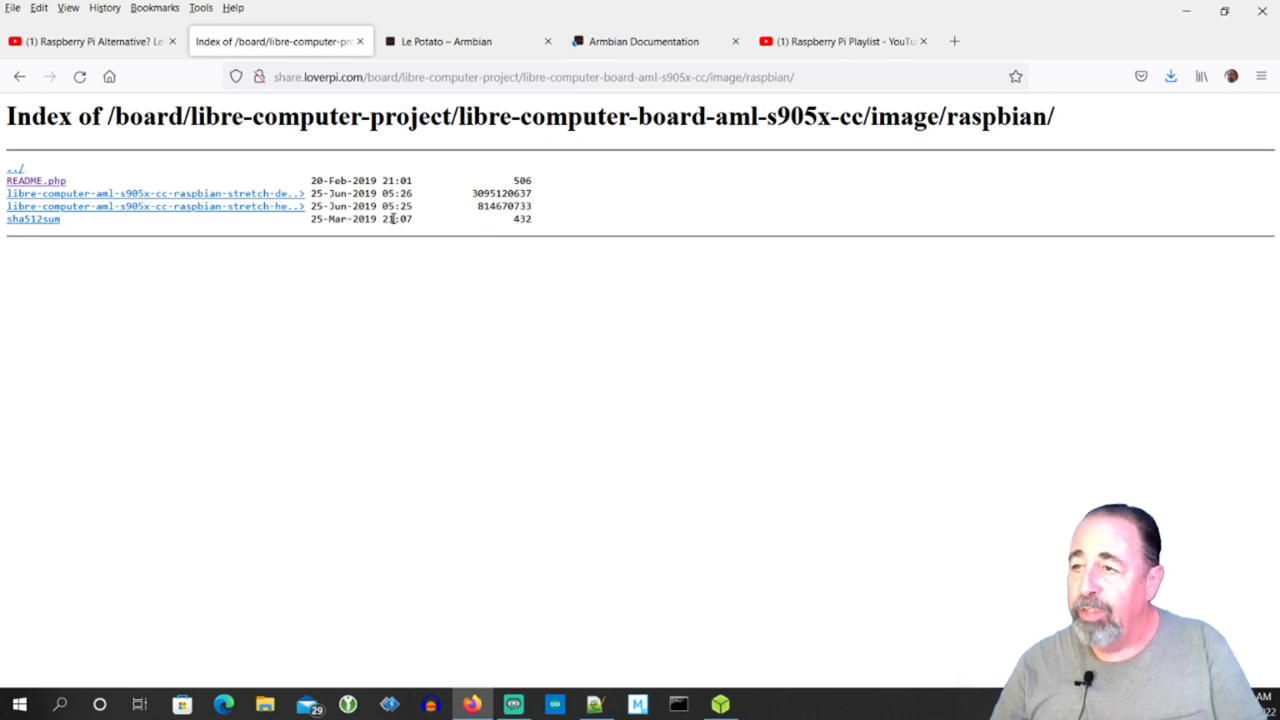
Step: Review the Le Potato Armbian download page, then go to the Armbian Documentation's Common features section
{"action": "left_click", "coordinate": [455, 58]}
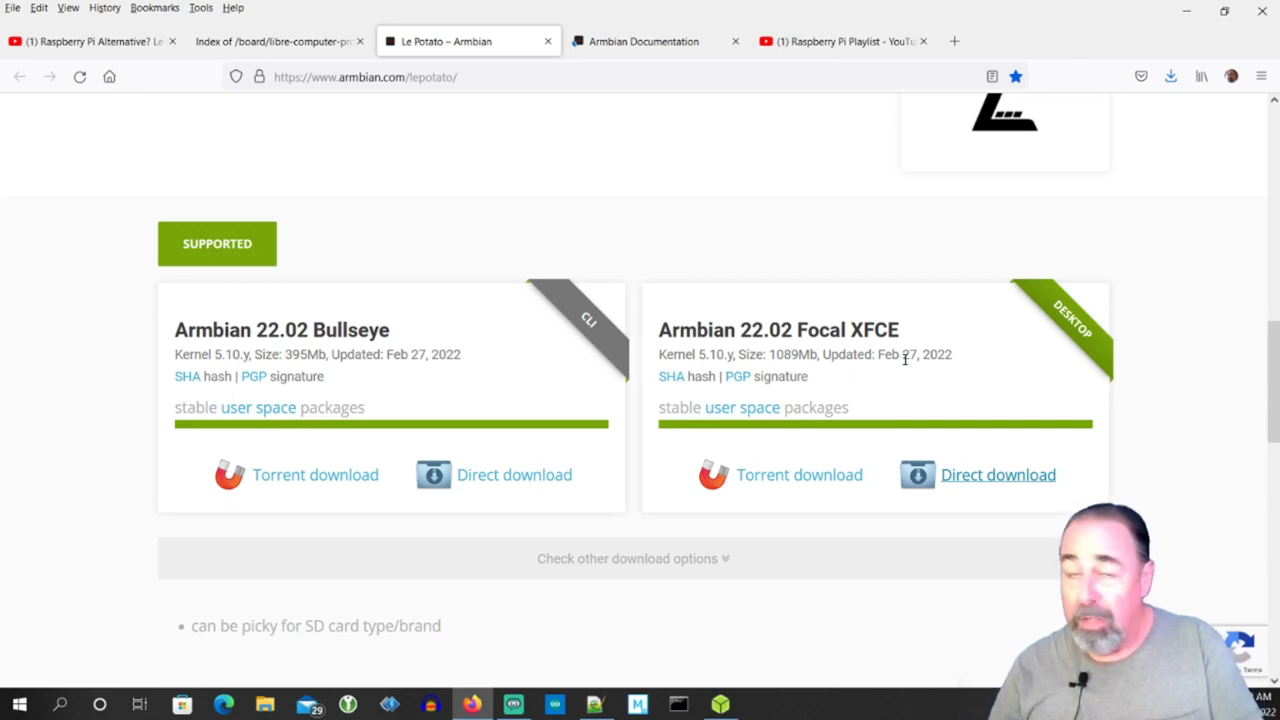
{"action": "left_click", "coordinate": [643, 41]}
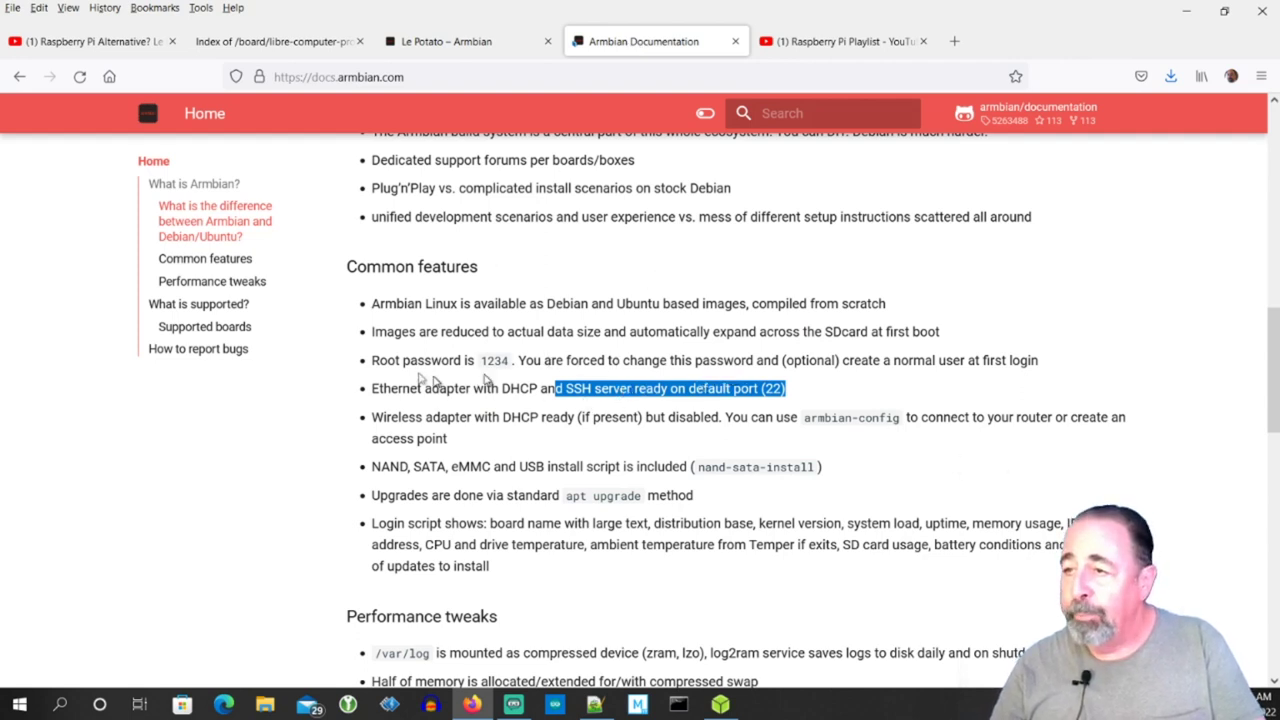
{"action": "left_click_drag", "start_coordinate": [403, 360], "coordinate": [556, 352]}
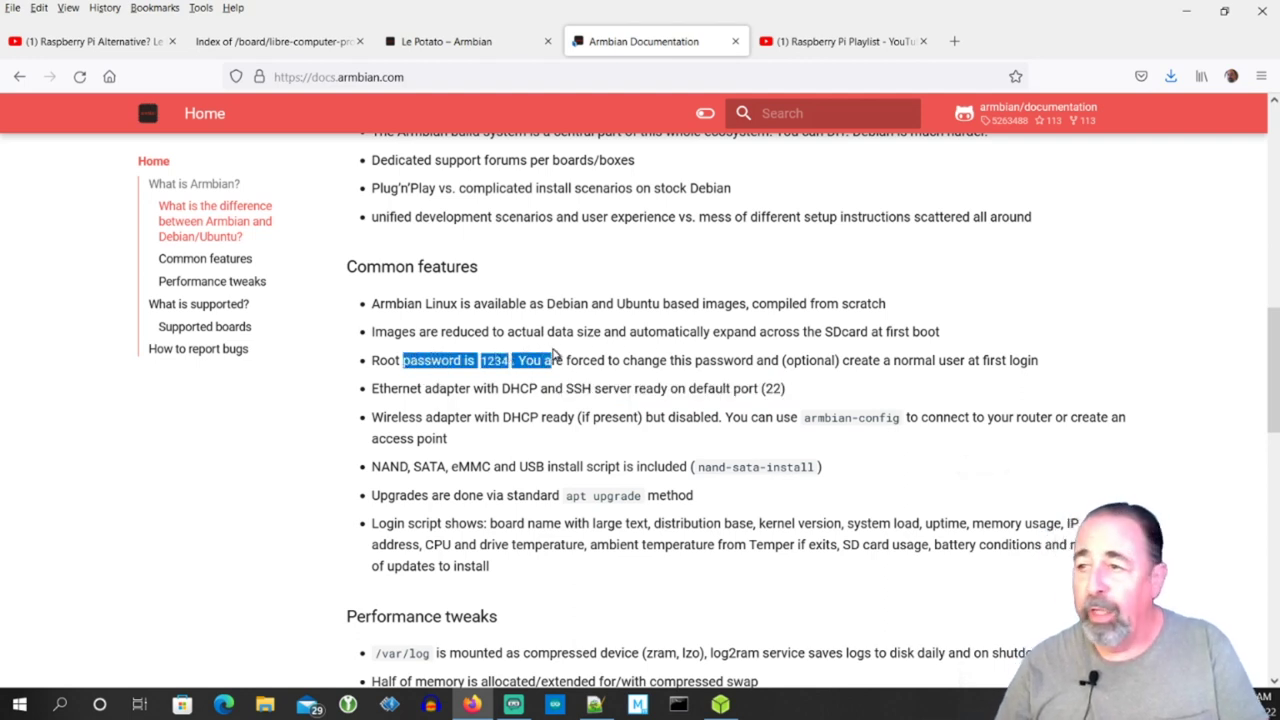
{"action": "left_click_drag", "start_coordinate": [556, 352], "coordinate": [757, 362]}
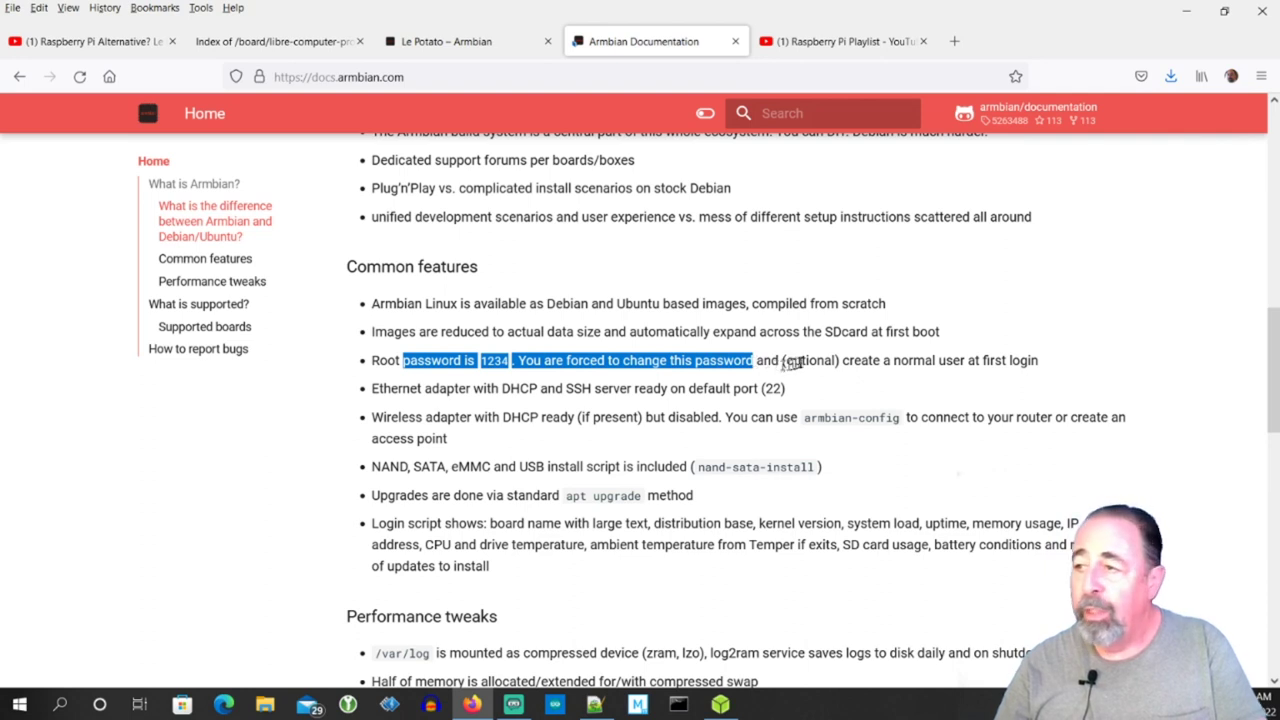
{"action": "left_click_drag", "start_coordinate": [848, 360], "coordinate": [1022, 360]}
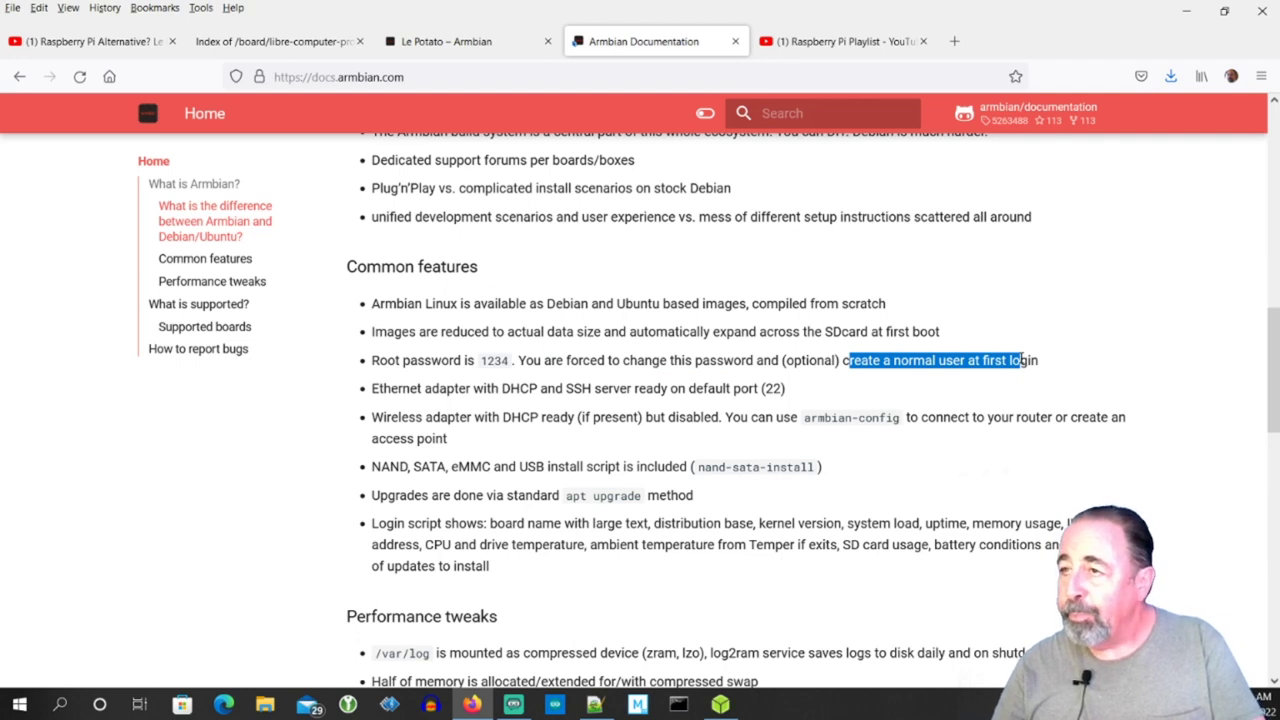
{"action": "left_click_drag", "start_coordinate": [1022, 360], "coordinate": [1022, 360]}
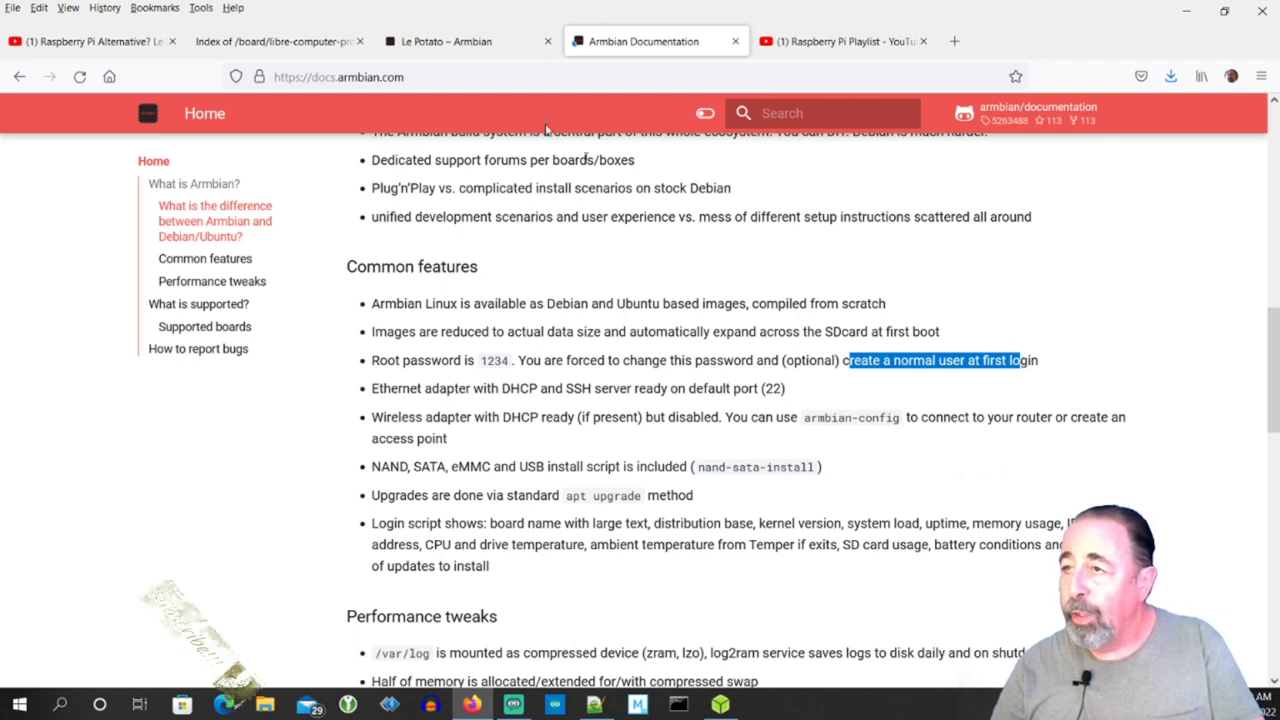
Step: Download the 1.1 GB Armbian 22.02 Focal XFCE image for Le Potato and launch balenaEtcher
{"action": "left_click", "coordinate": [477, 45]}
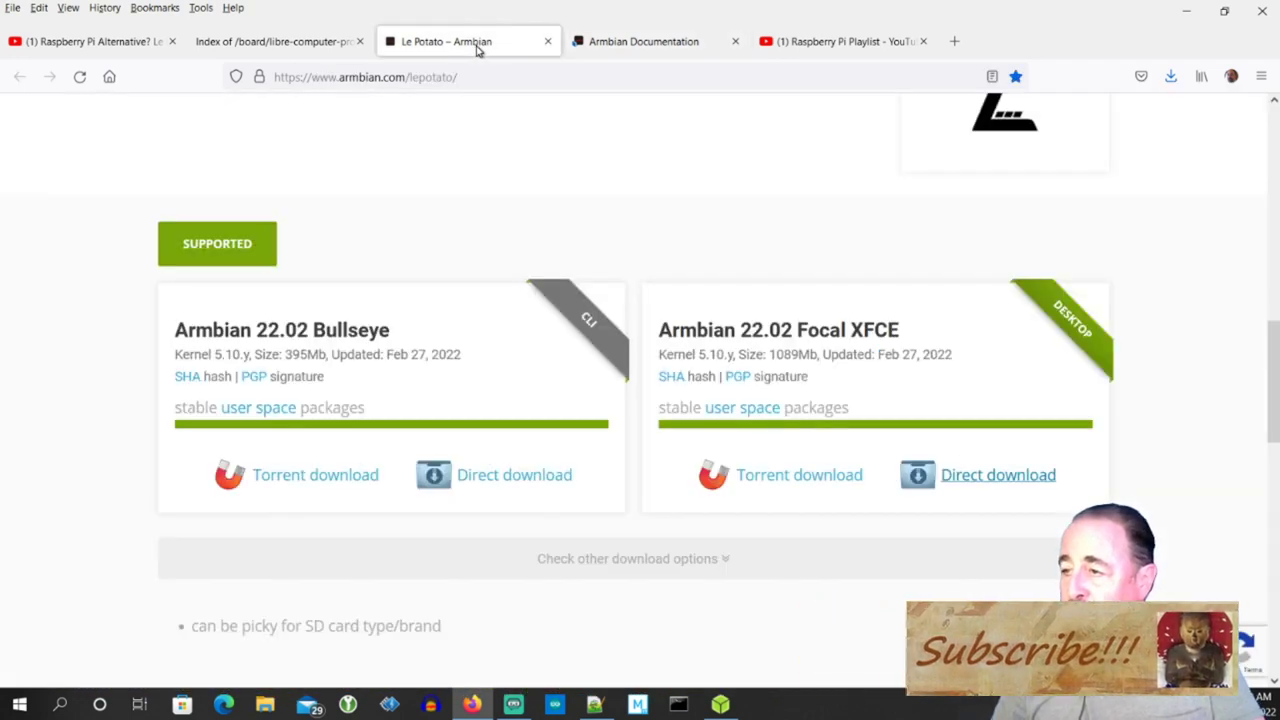
{"action": "left_click", "coordinate": [1011, 494]}
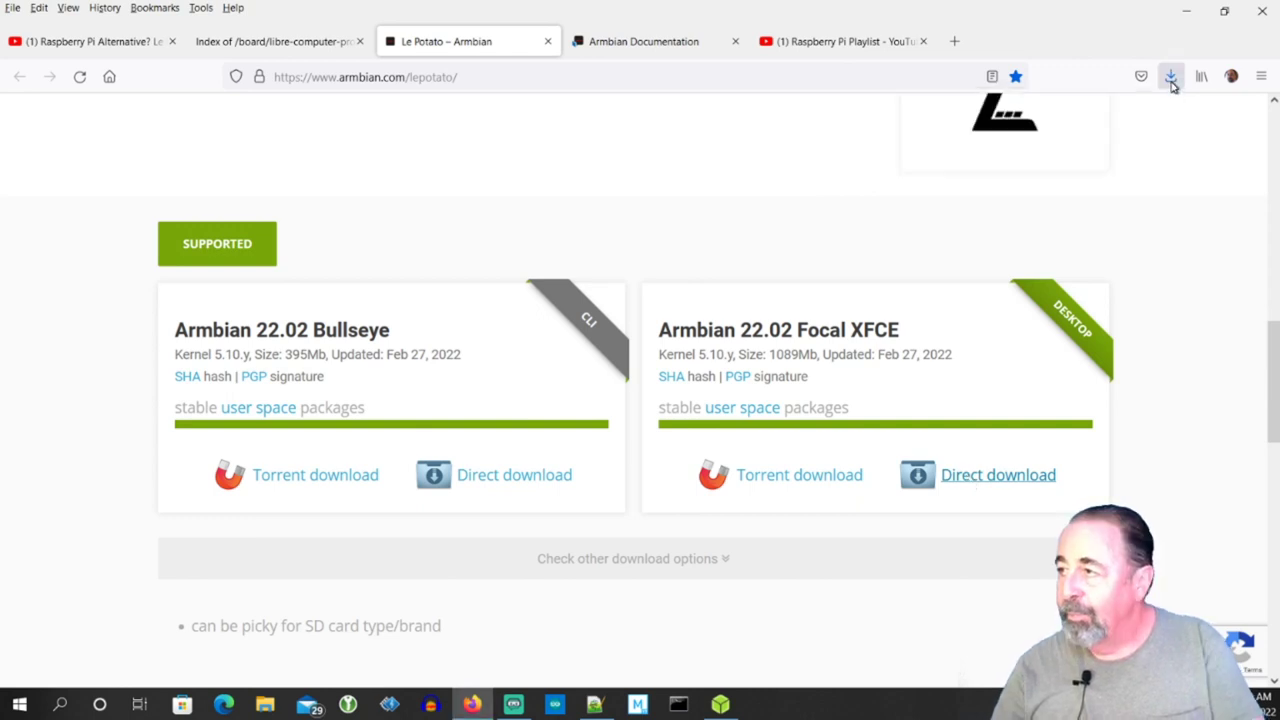
{"action": "left_click", "coordinate": [1171, 78]}
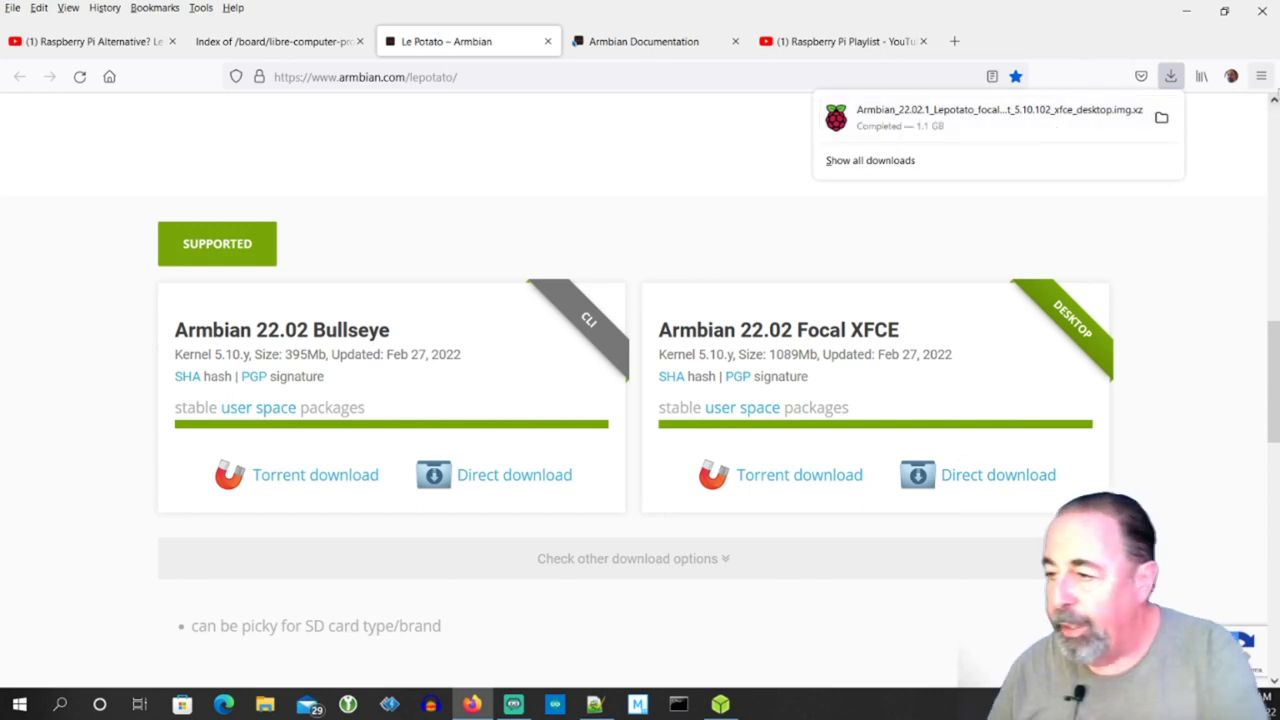
{"action": "left_click", "coordinate": [719, 705]}
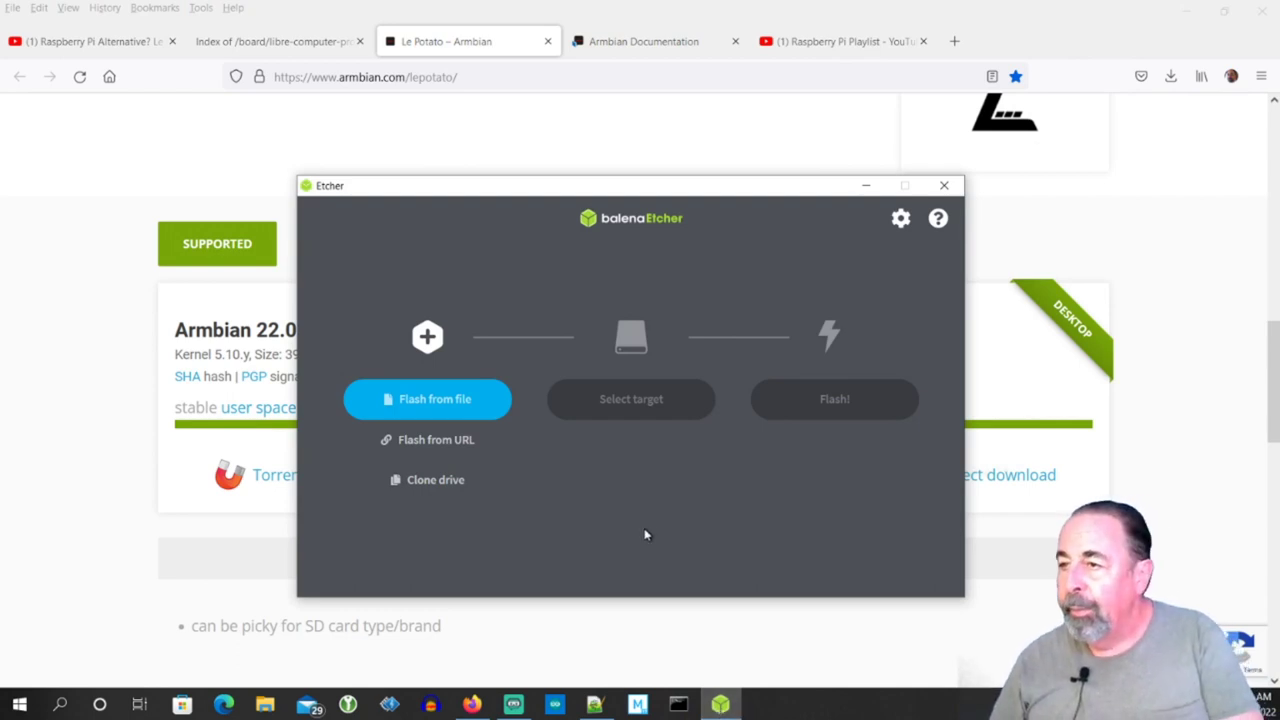
Step: Load the downloaded Armbian Focal XFCE image from Downloads into balenaEtcher
{"action": "left_click", "coordinate": [437, 401]}
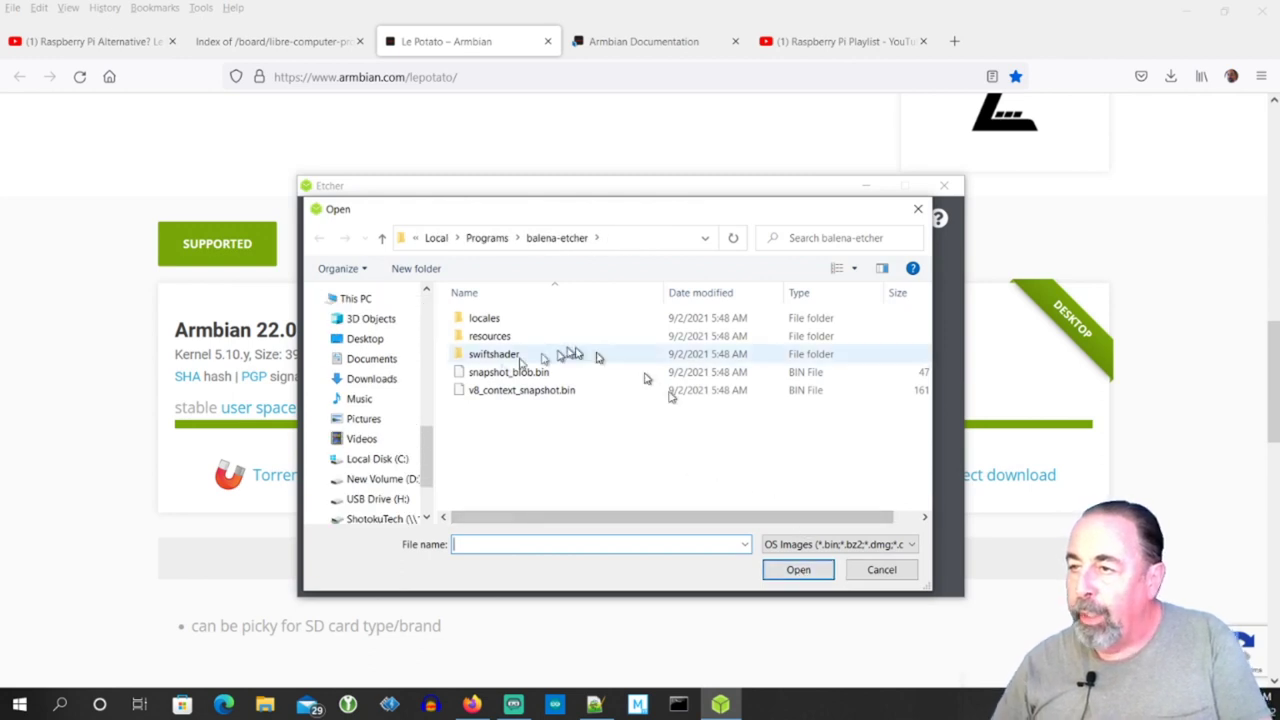
{"action": "left_click", "coordinate": [378, 378]}
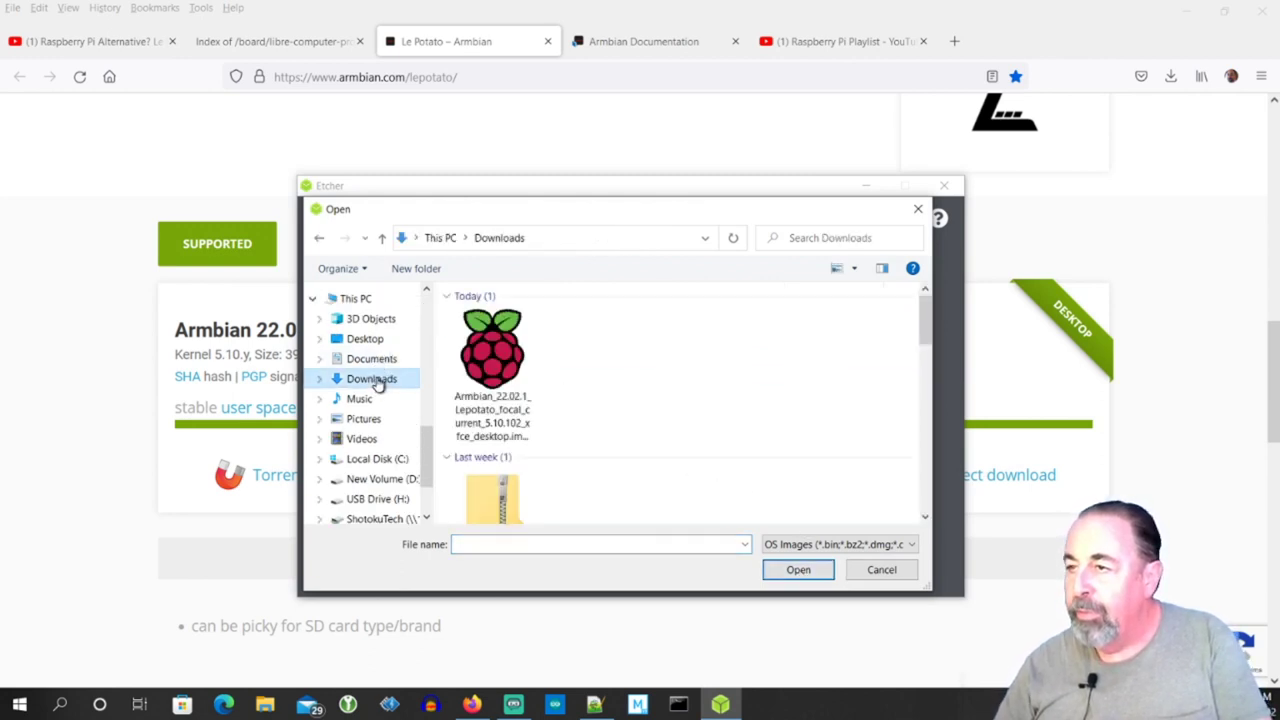
{"action": "left_click", "coordinate": [493, 362]}
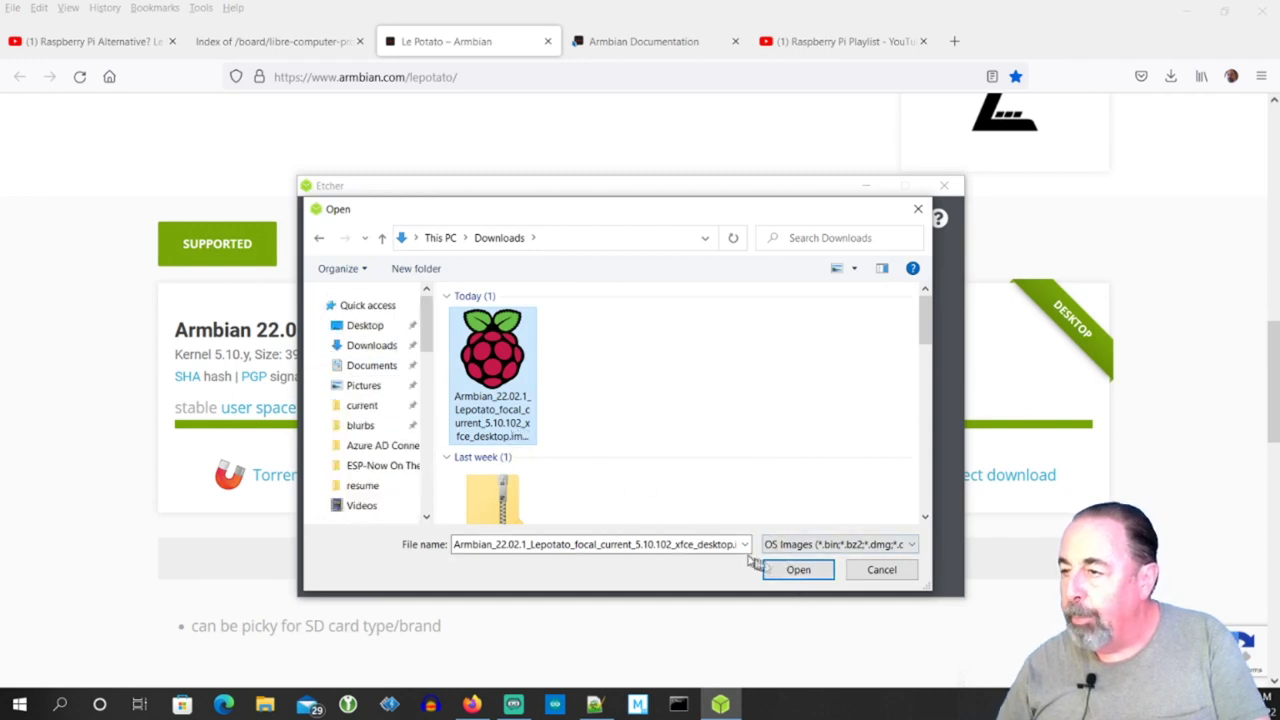
{"action": "left_click", "coordinate": [798, 574]}
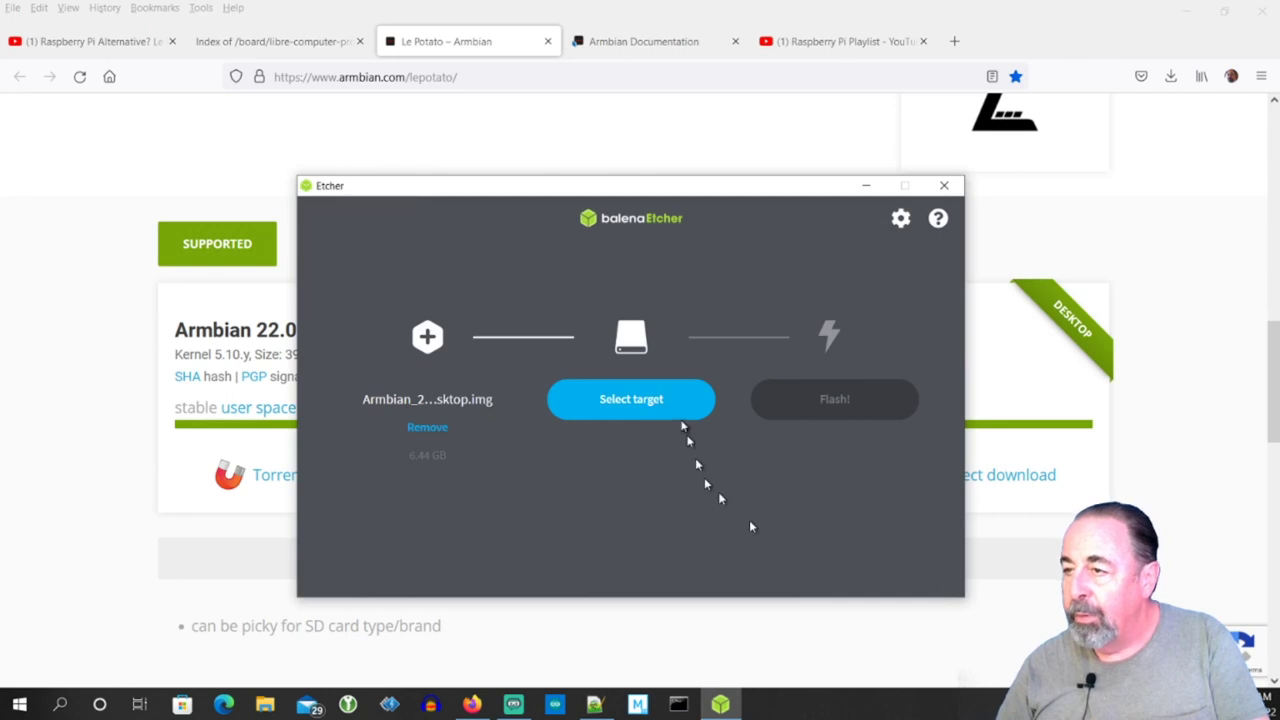
Step: Select the 31.3 GB USB device as the target and start flashing
{"action": "left_click", "coordinate": [604, 410]}
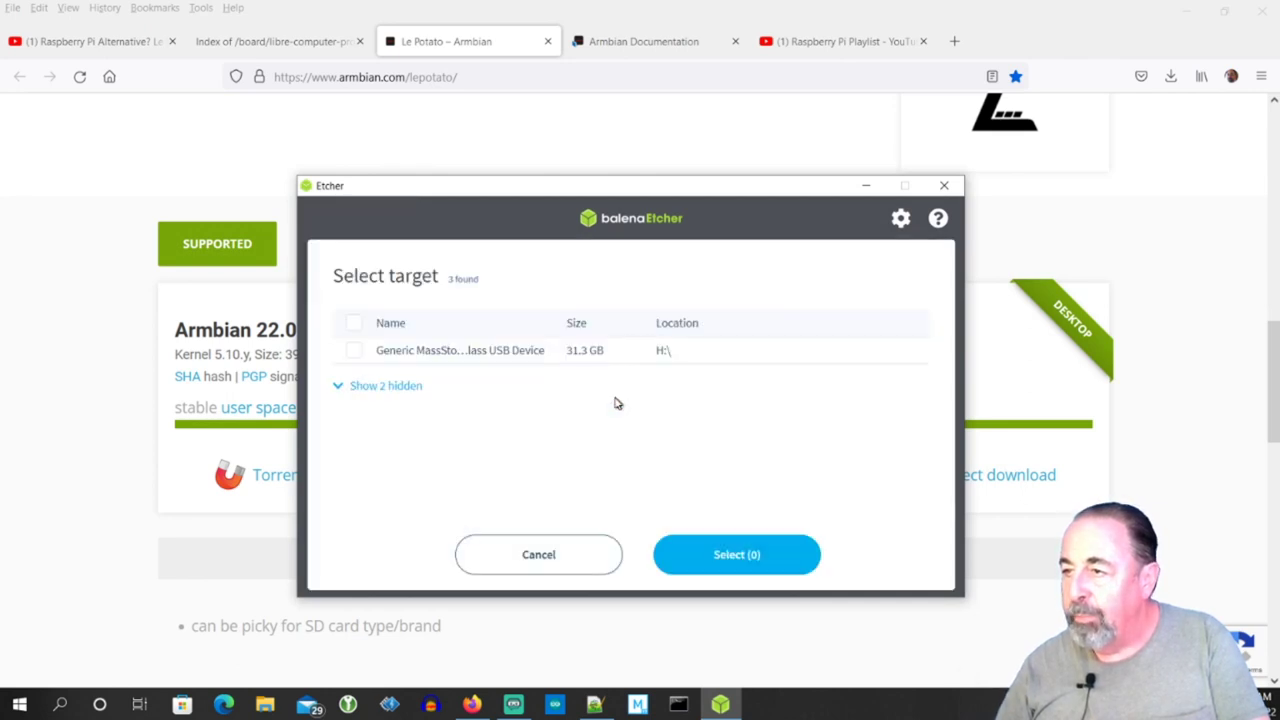
{"action": "left_click", "coordinate": [353, 352]}
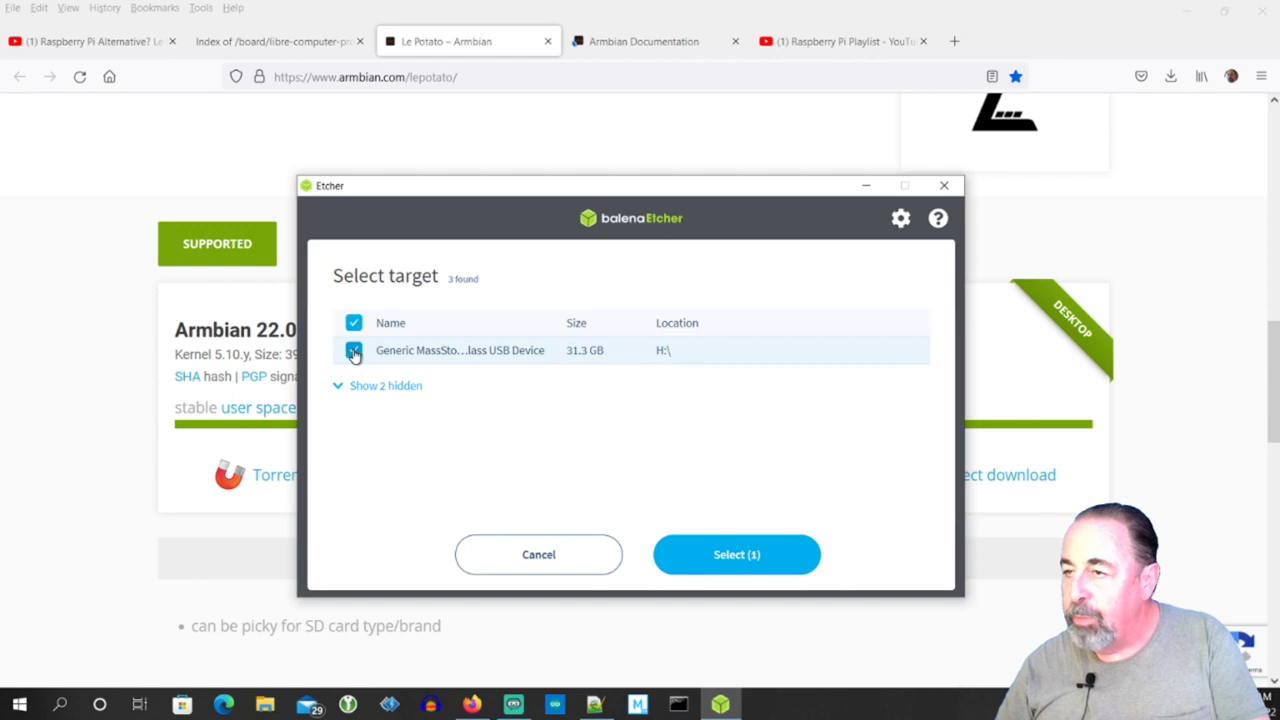
{"action": "left_click", "coordinate": [734, 553]}
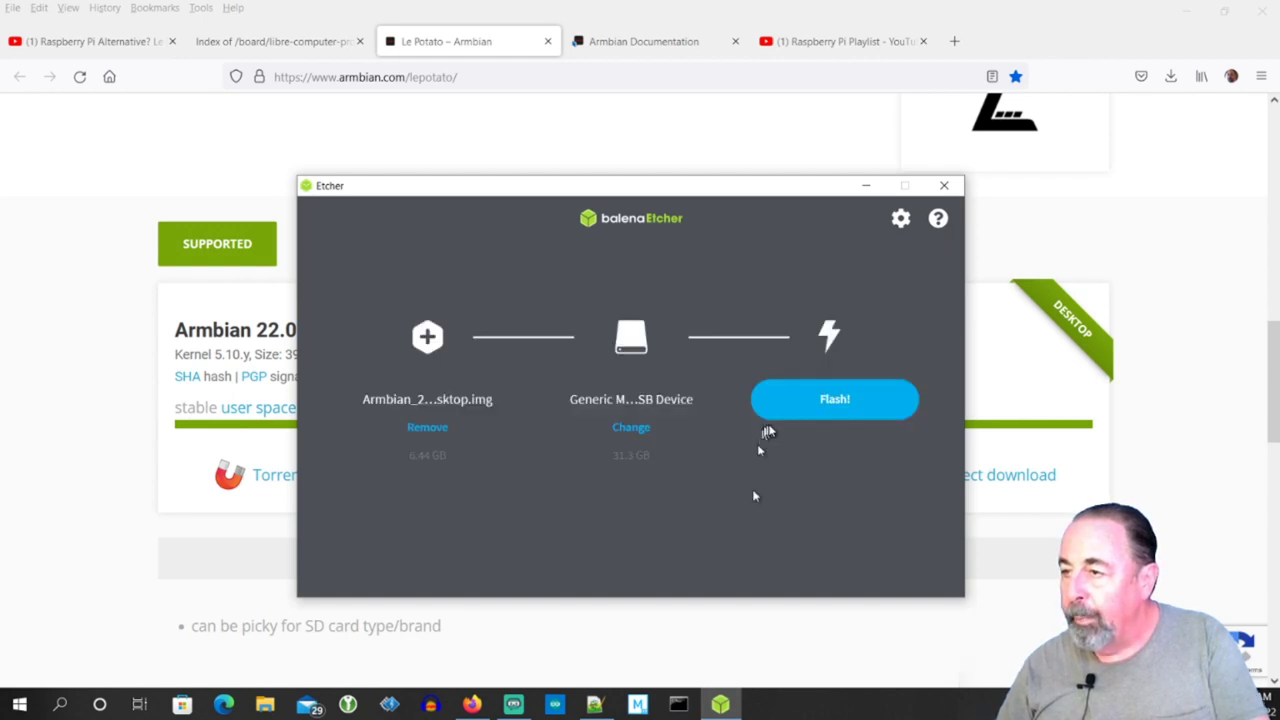
{"action": "left_click", "coordinate": [826, 402]}
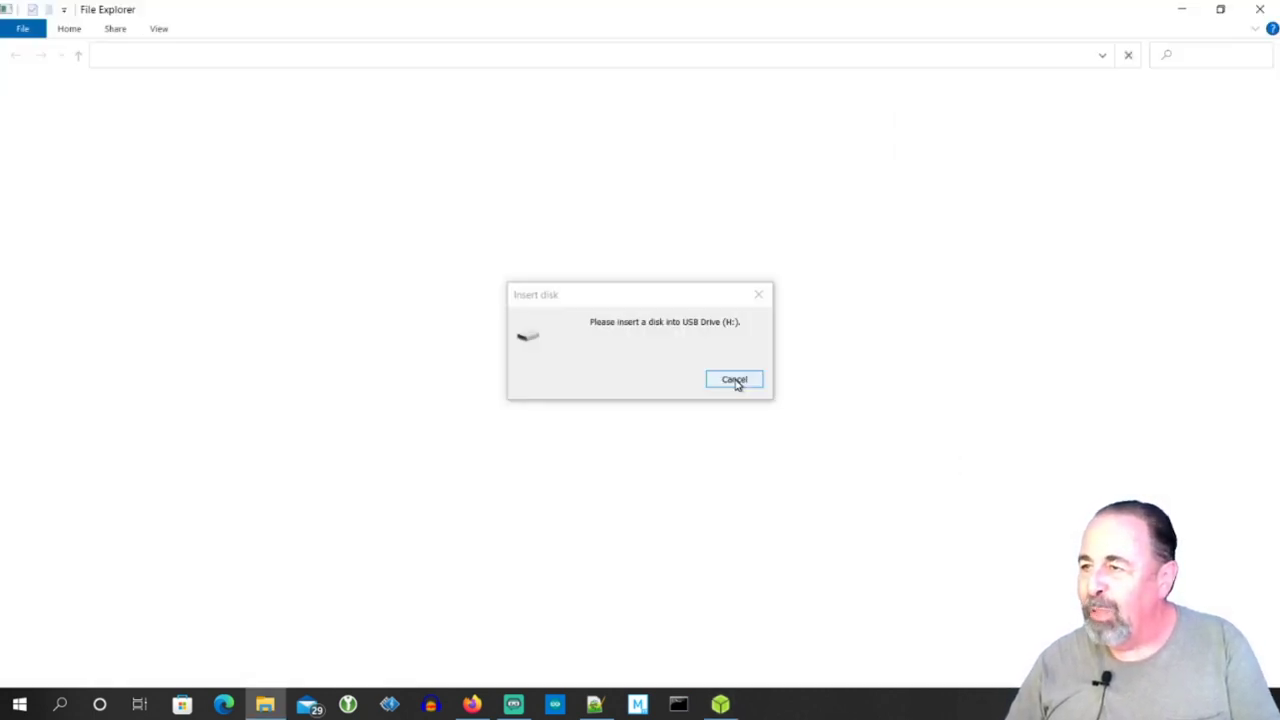
Step: Cancel the Insert disk prompt for USB Drive (H:) while Etcher keeps flashing
{"action": "left_click", "coordinate": [735, 380]}
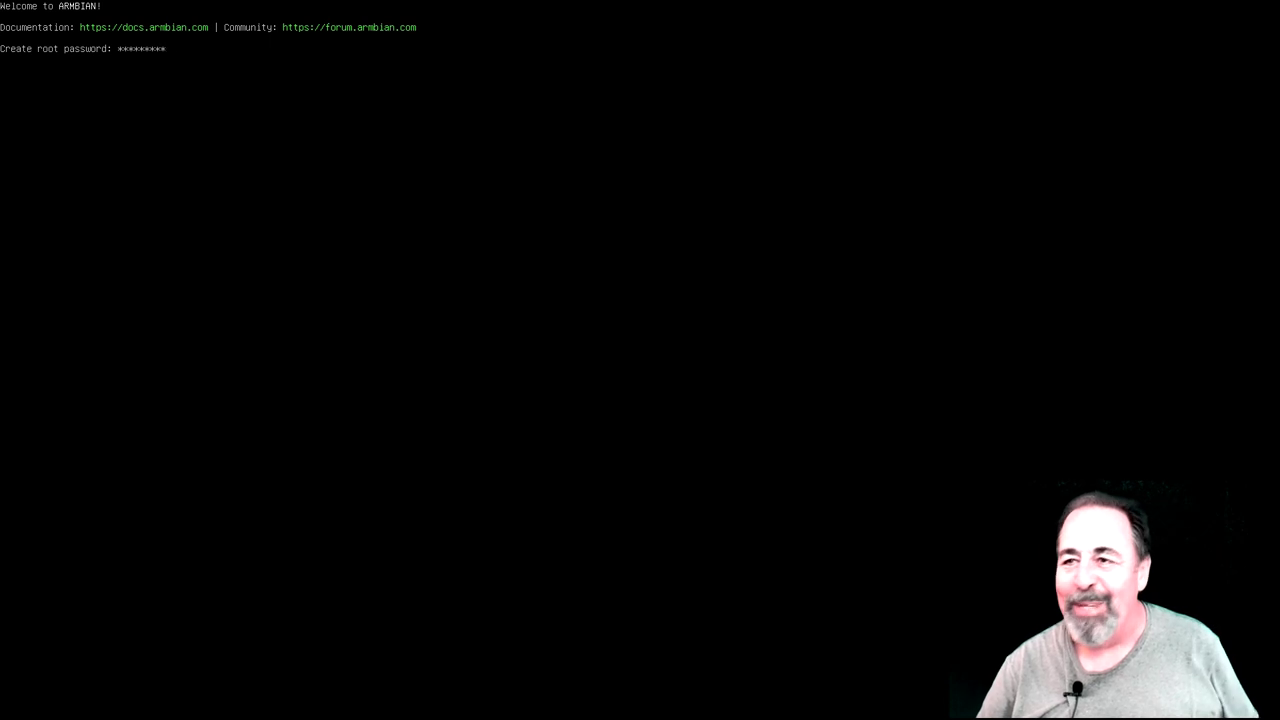
Step: Set the root password, re-entering it after the first confirmation mismatched
{"action": "key", "text": "Return"}
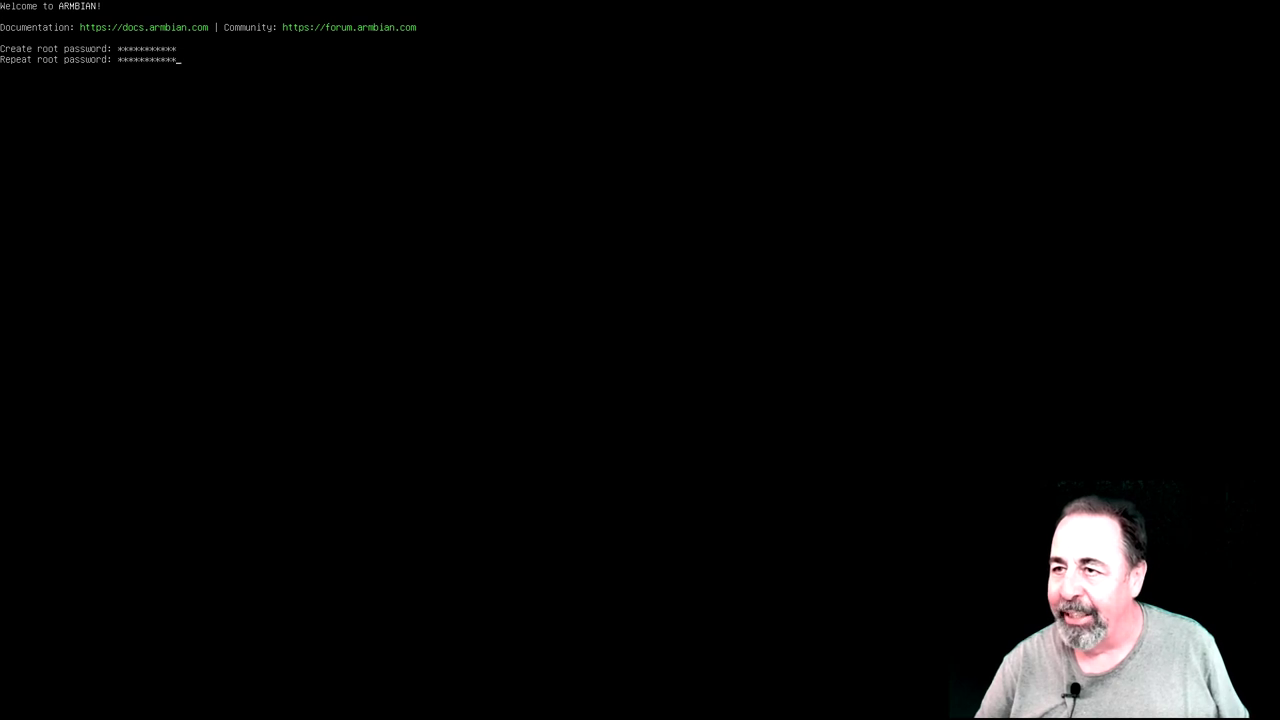
{"action": "key", "text": "Return"}
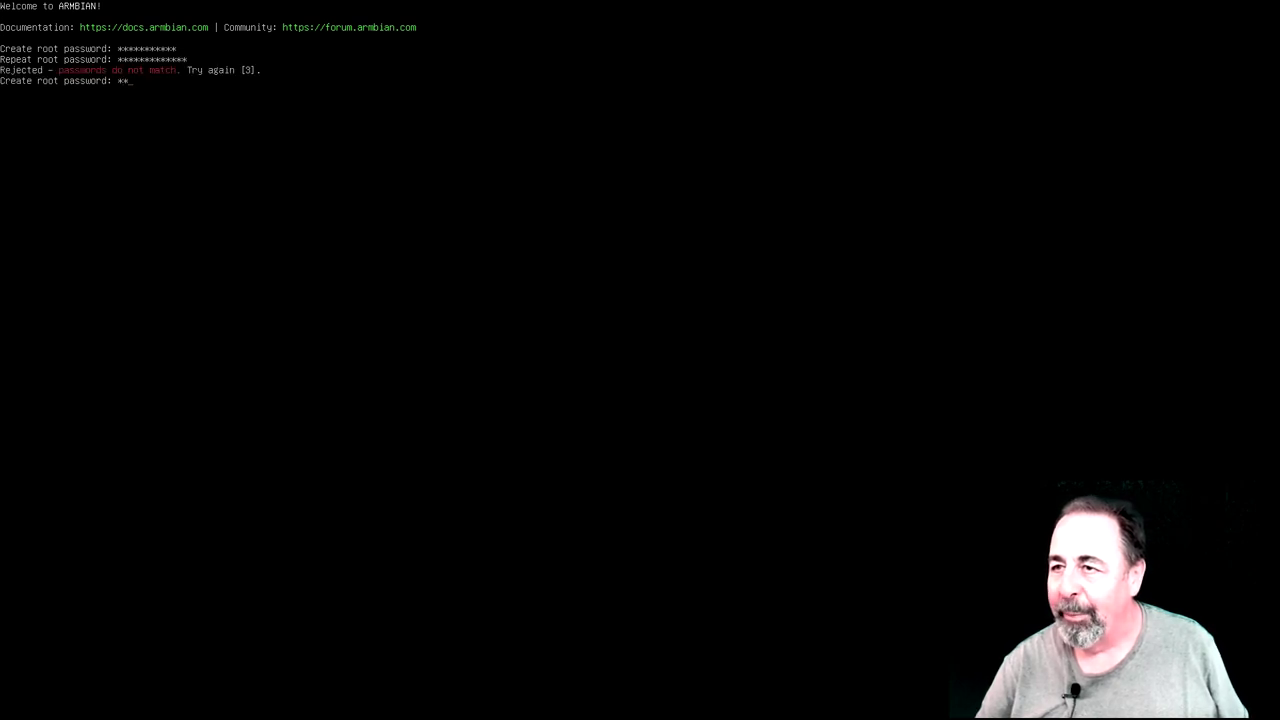
{"action": "type", "text": "************"}
{"action": "key", "text": "Return"}
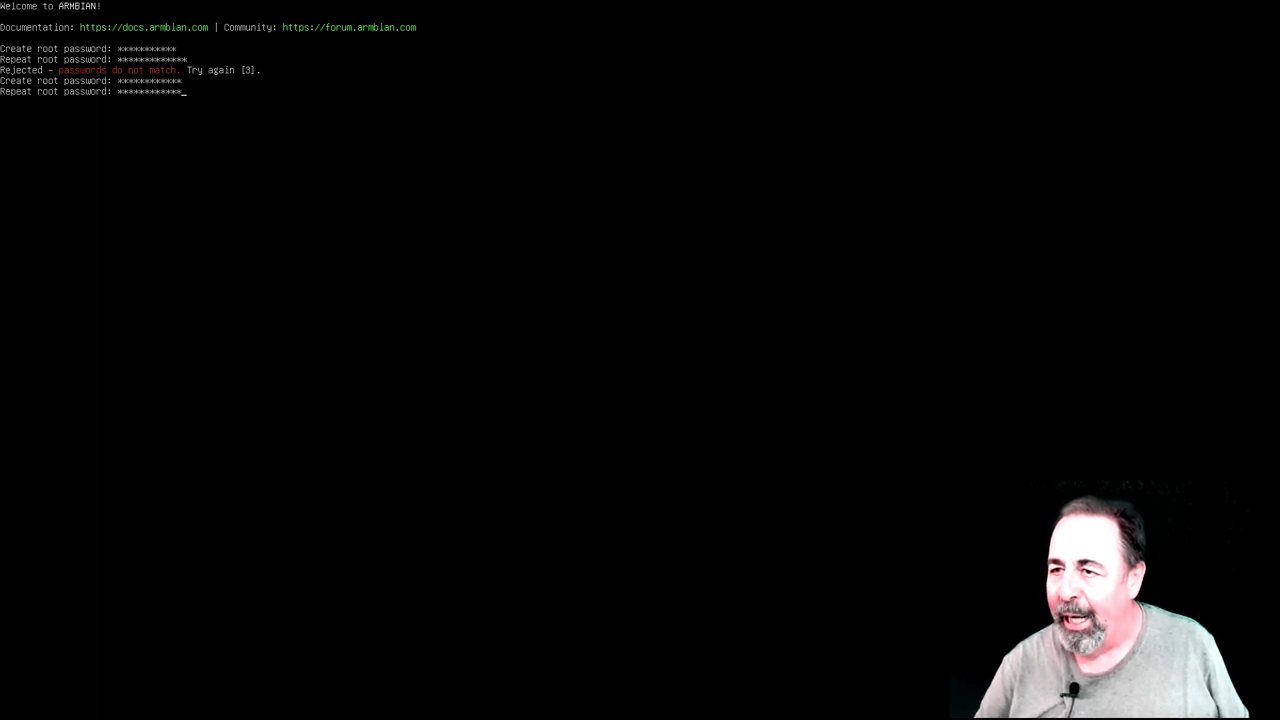
{"action": "type", "text": "************"}
{"action": "key", "text": "Return"}
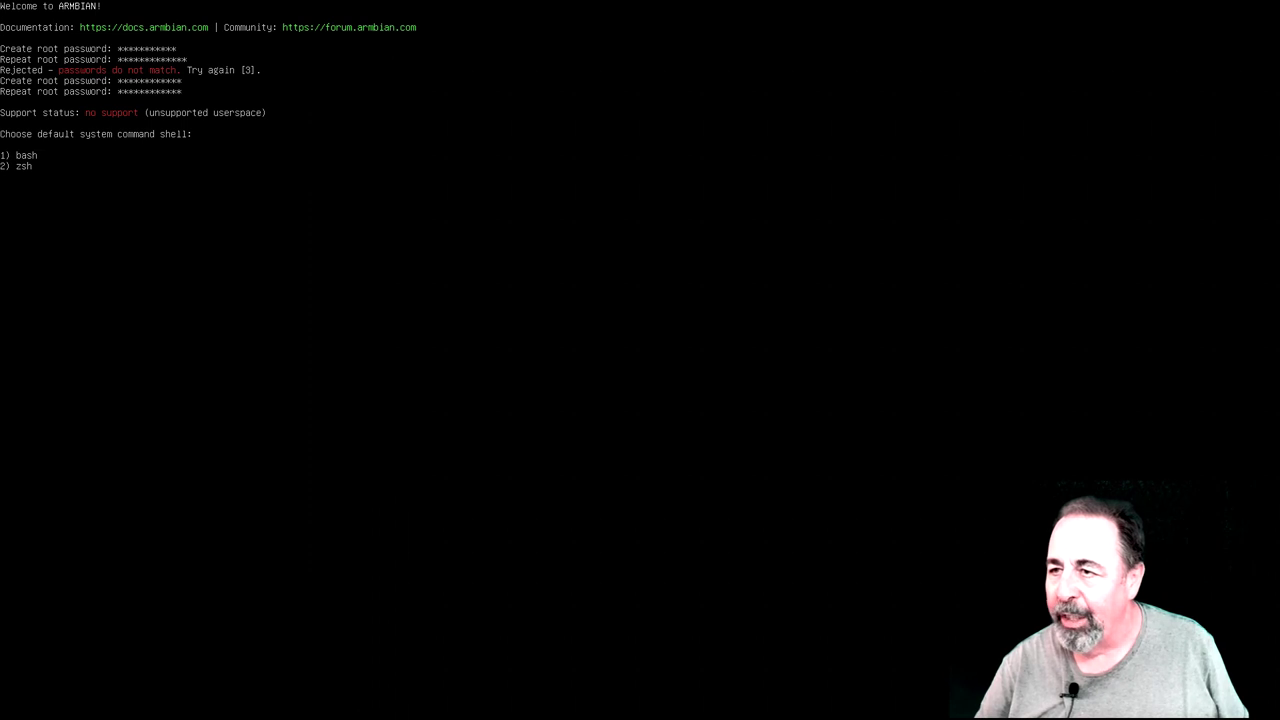
Step: Choose bash as the default shell, then enter a new username and its password twice
{"action": "key", "text": "1"}
{"action": "type", "text": "shotokutec"}
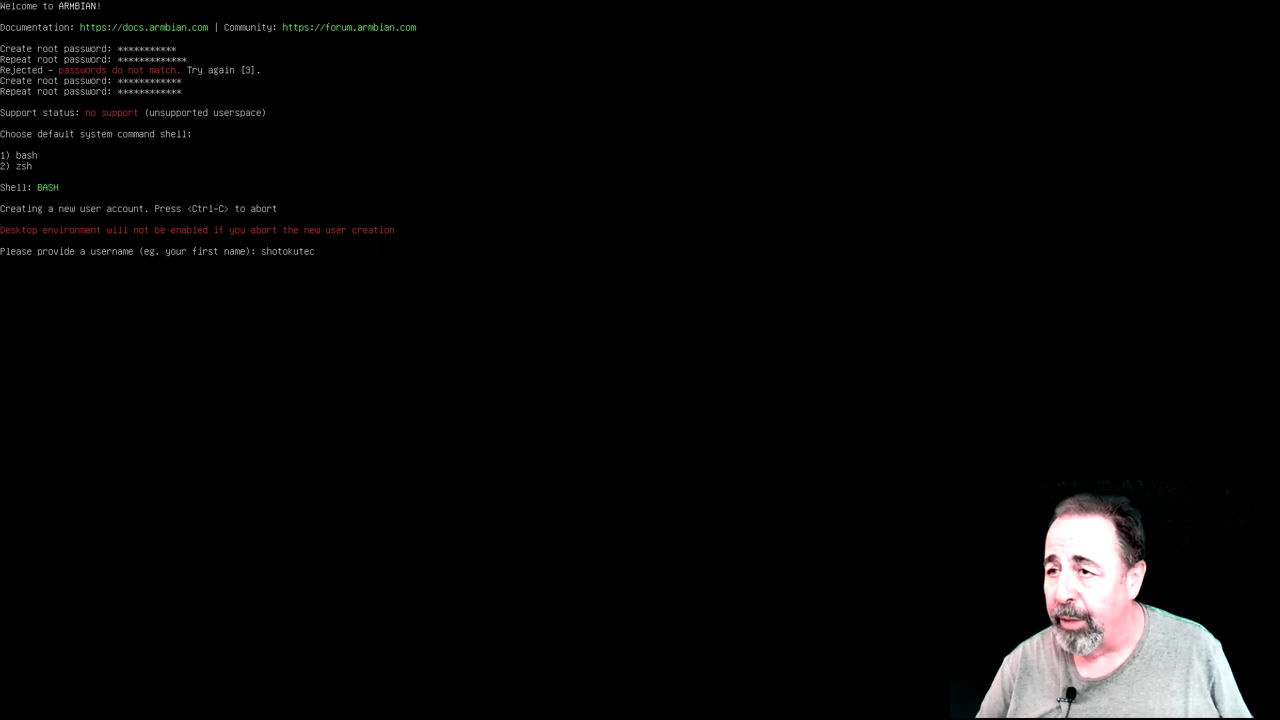
{"action": "type", "text": "h"}
{"action": "key", "text": "Return"}
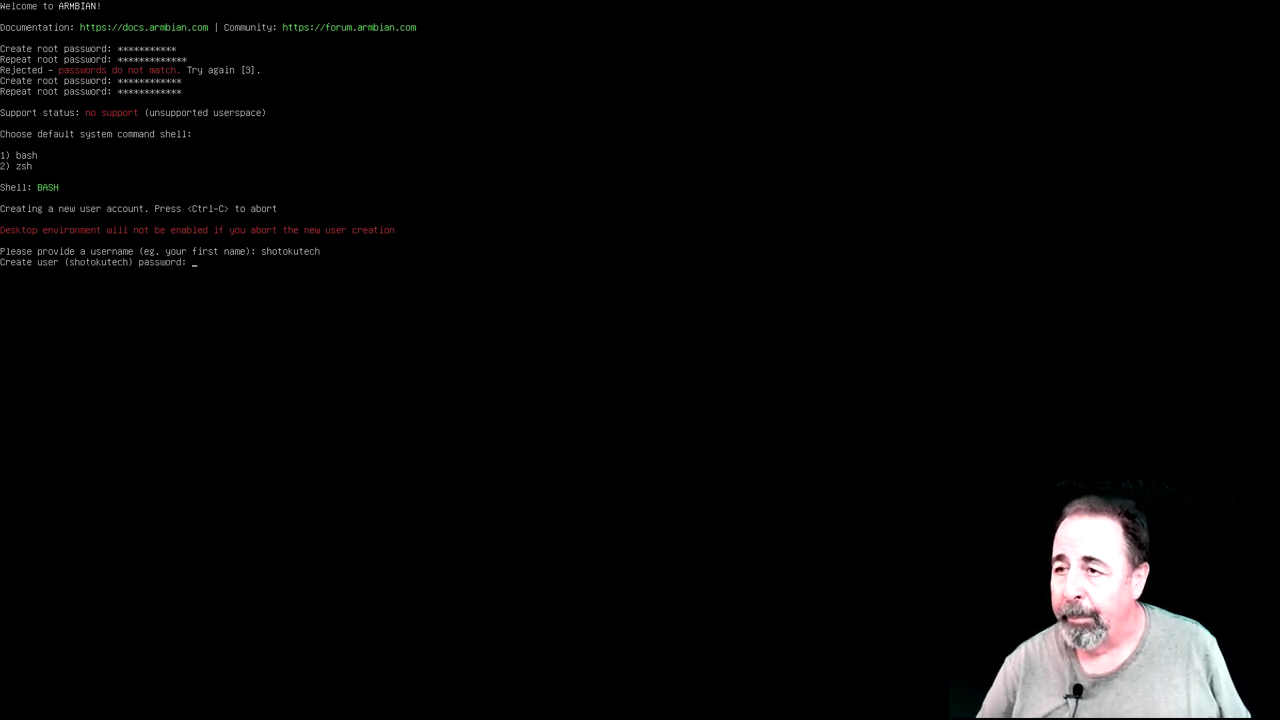
{"action": "type", "text": "********"}
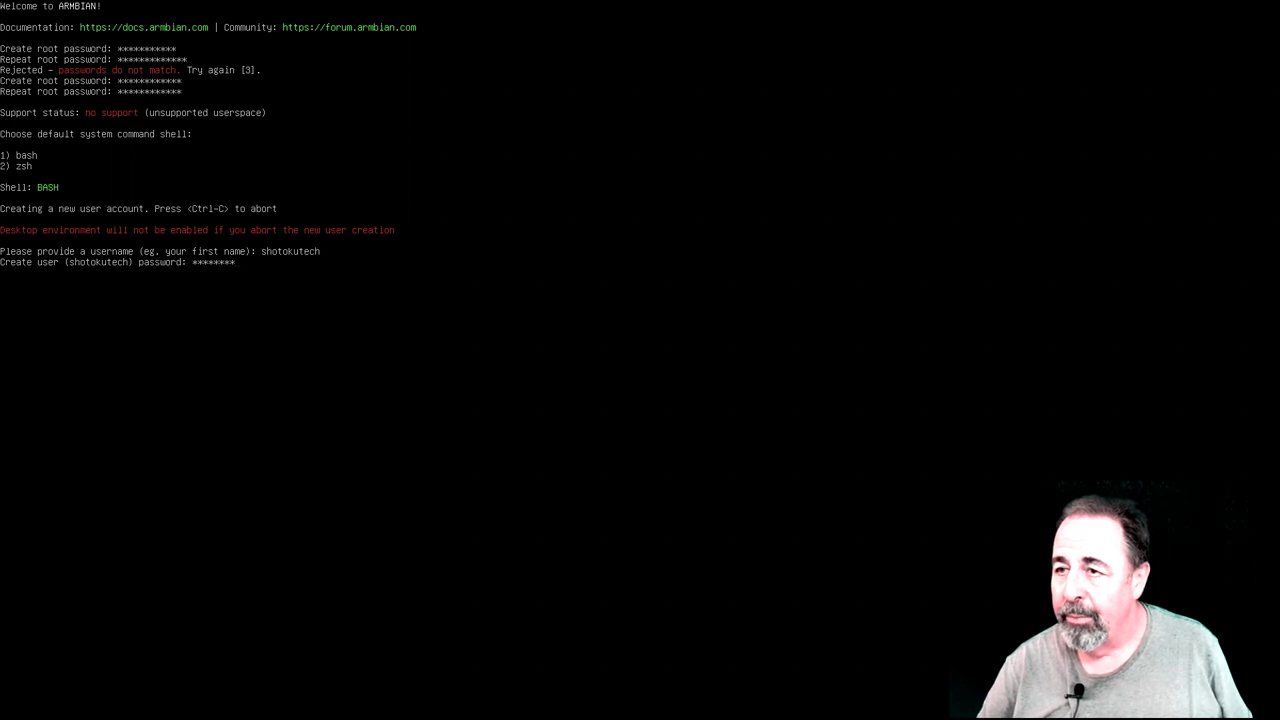
{"action": "type", "text": "**"}
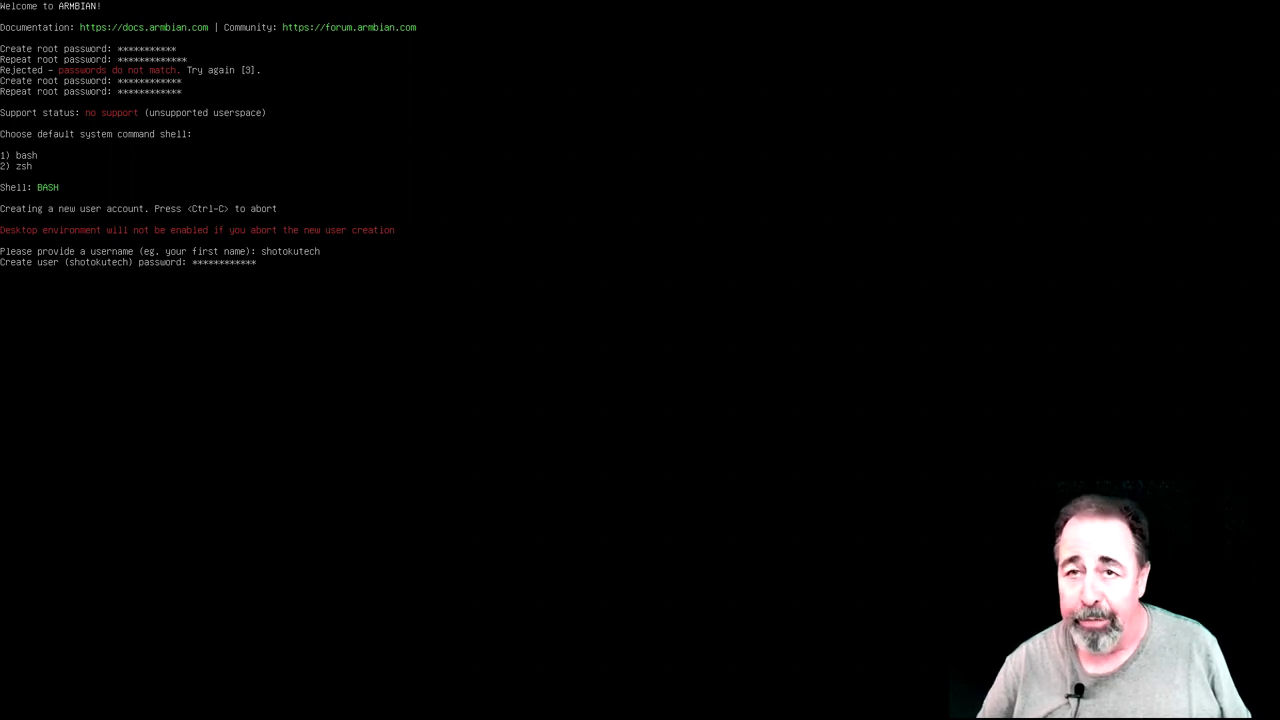
{"action": "key", "text": "Return"}
{"action": "type", "text": "****"}
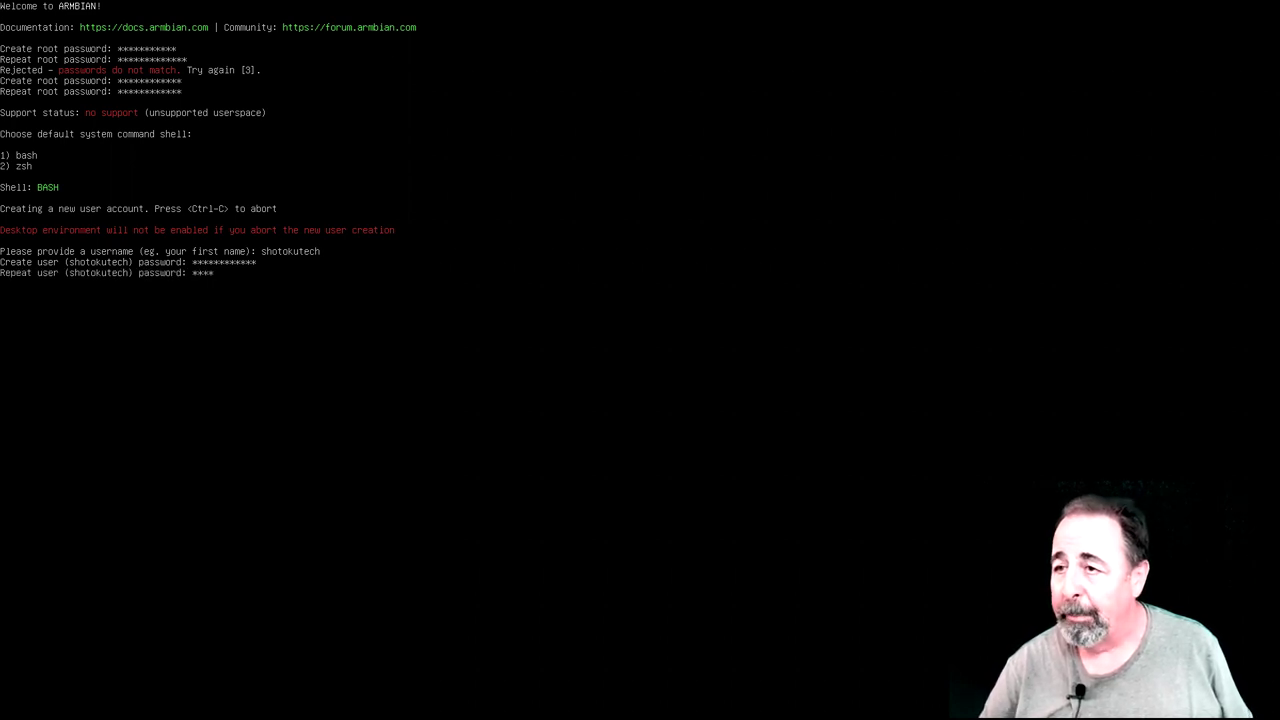
{"action": "type", "text": "****"}
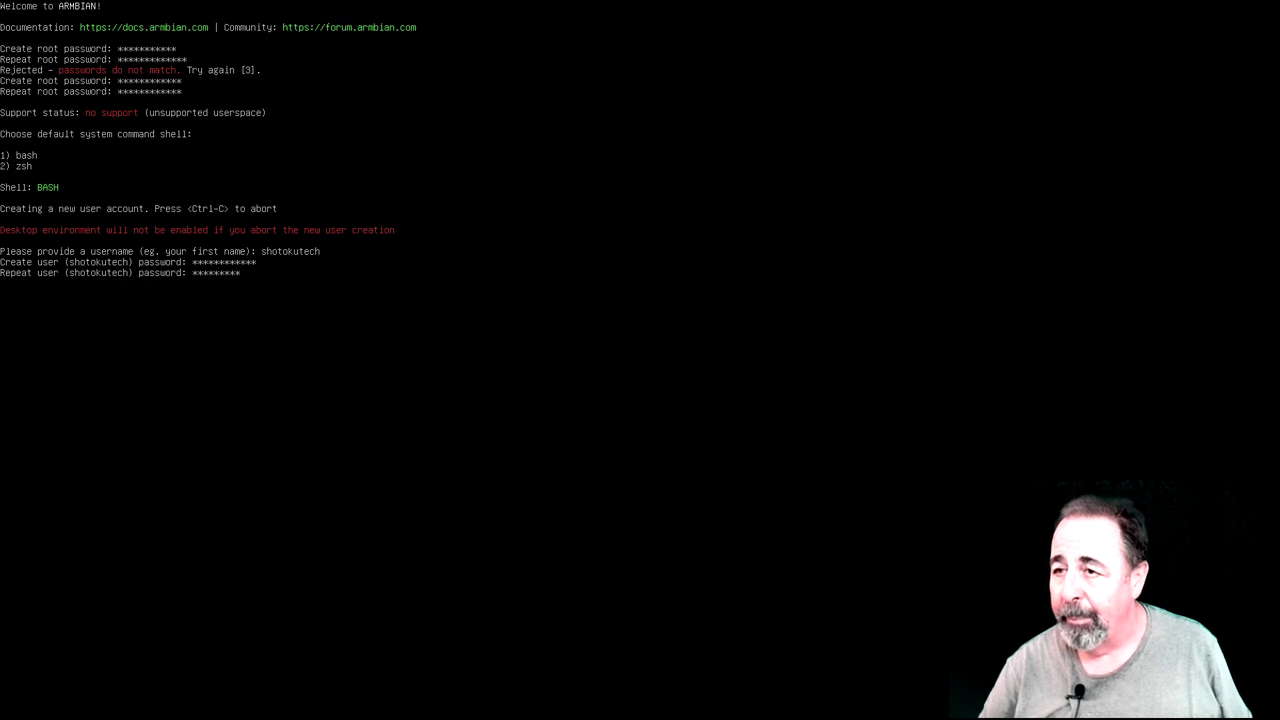
{"action": "type", "text": "***"}
{"action": "key", "text": "Return"}
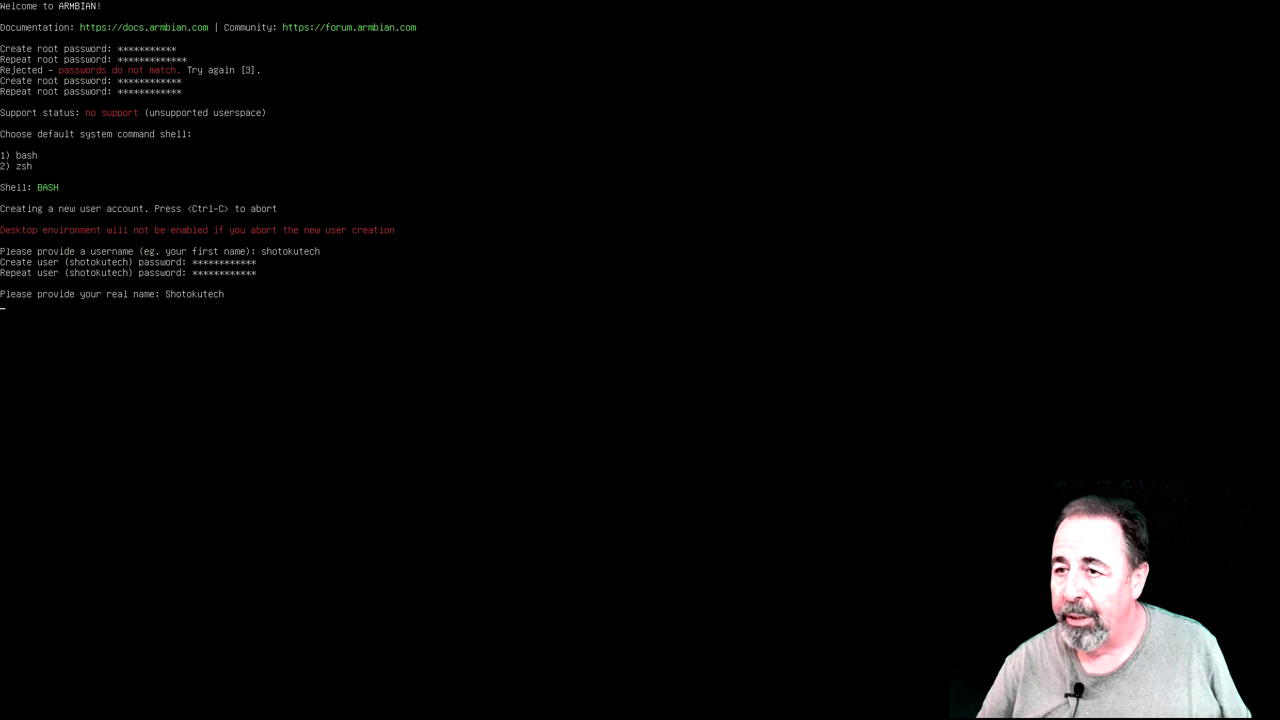
Step: Accept the default real name to create the account and set the language from location
{"action": "key", "text": "Return"}
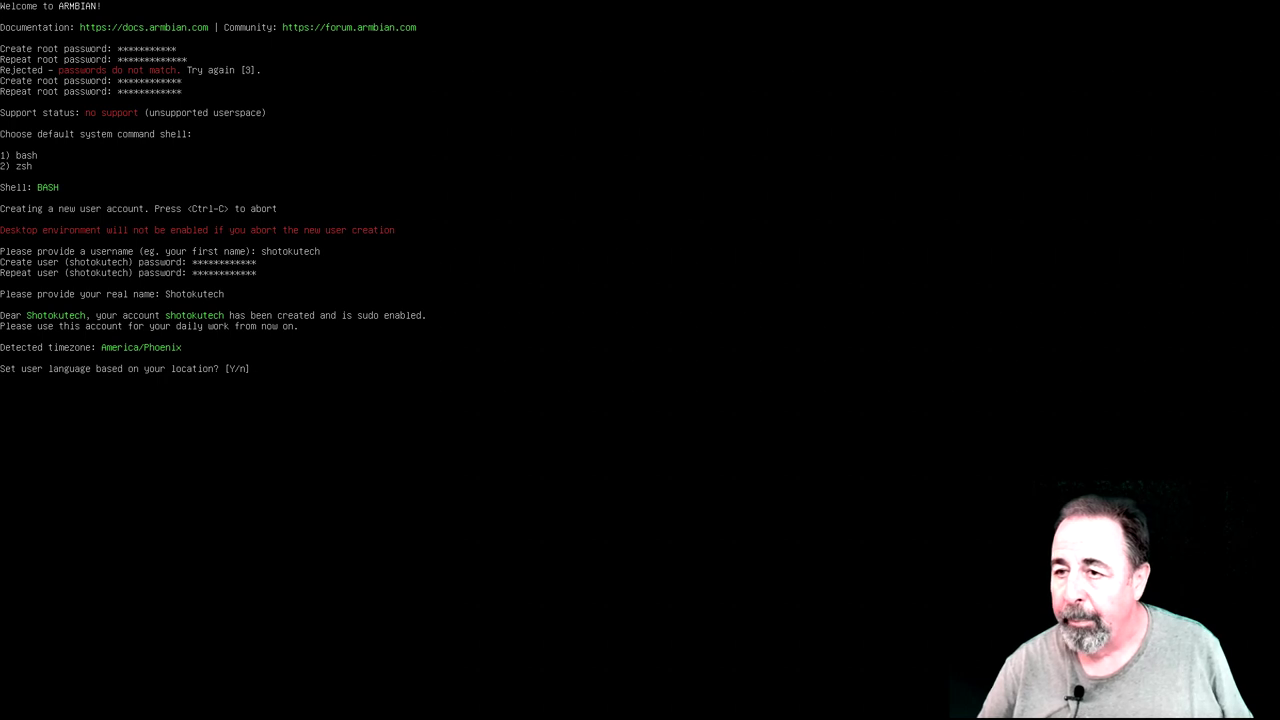
{"action": "key", "text": "Return"}
{"action": "key", "text": "Return"}
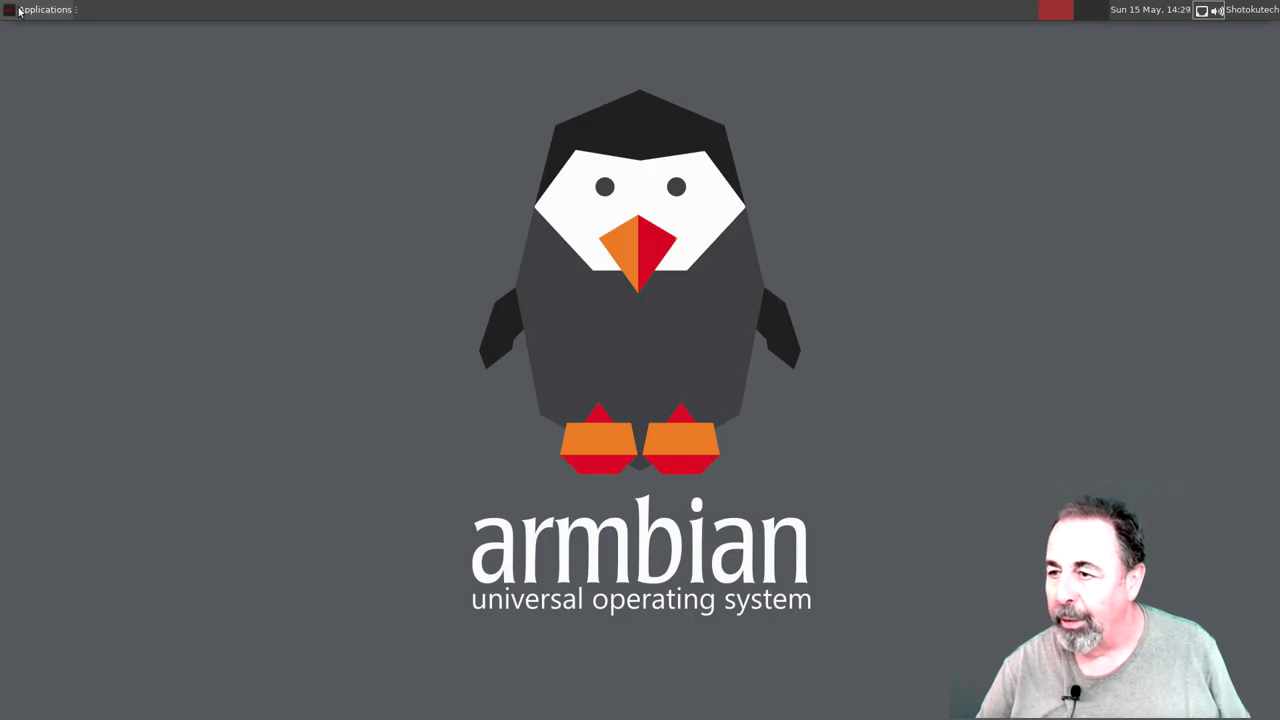
Step: Browse the Settings, Graphics, Other and System categories of the Xfce Applications menu, then close it
{"action": "left_click", "coordinate": [16, 14]}
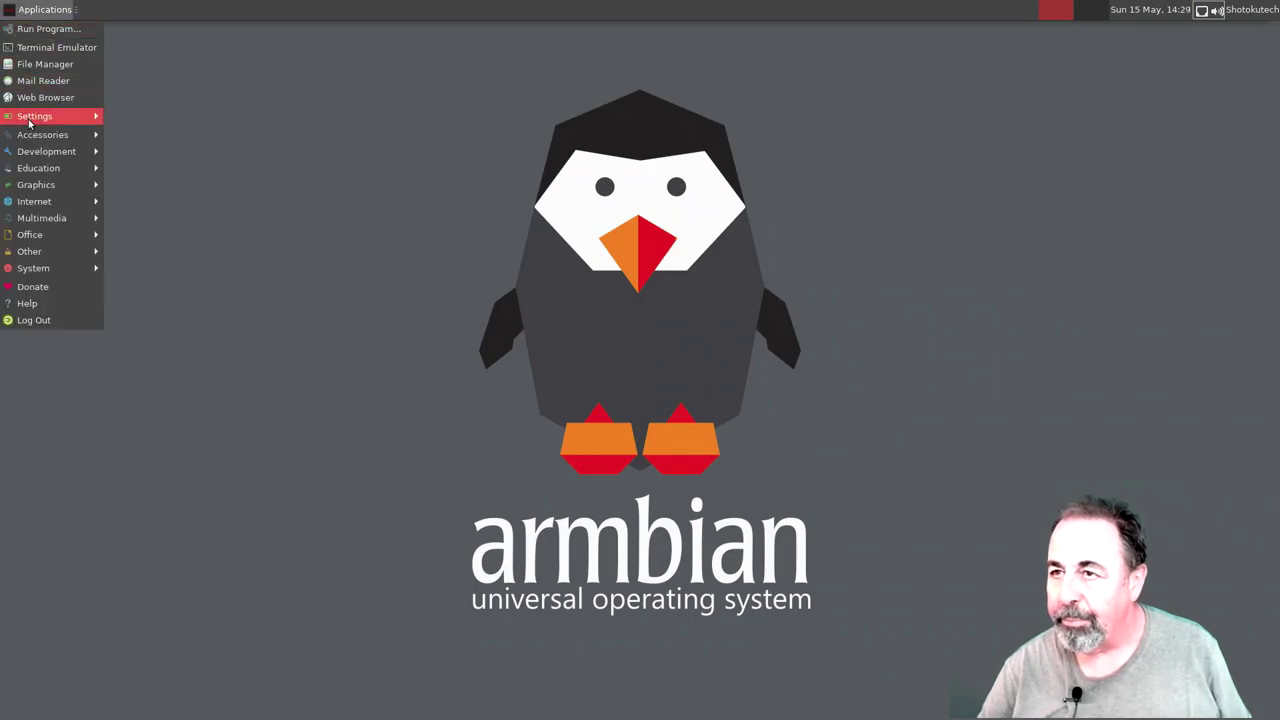
{"action": "mouse_move", "coordinate": [30, 120]}
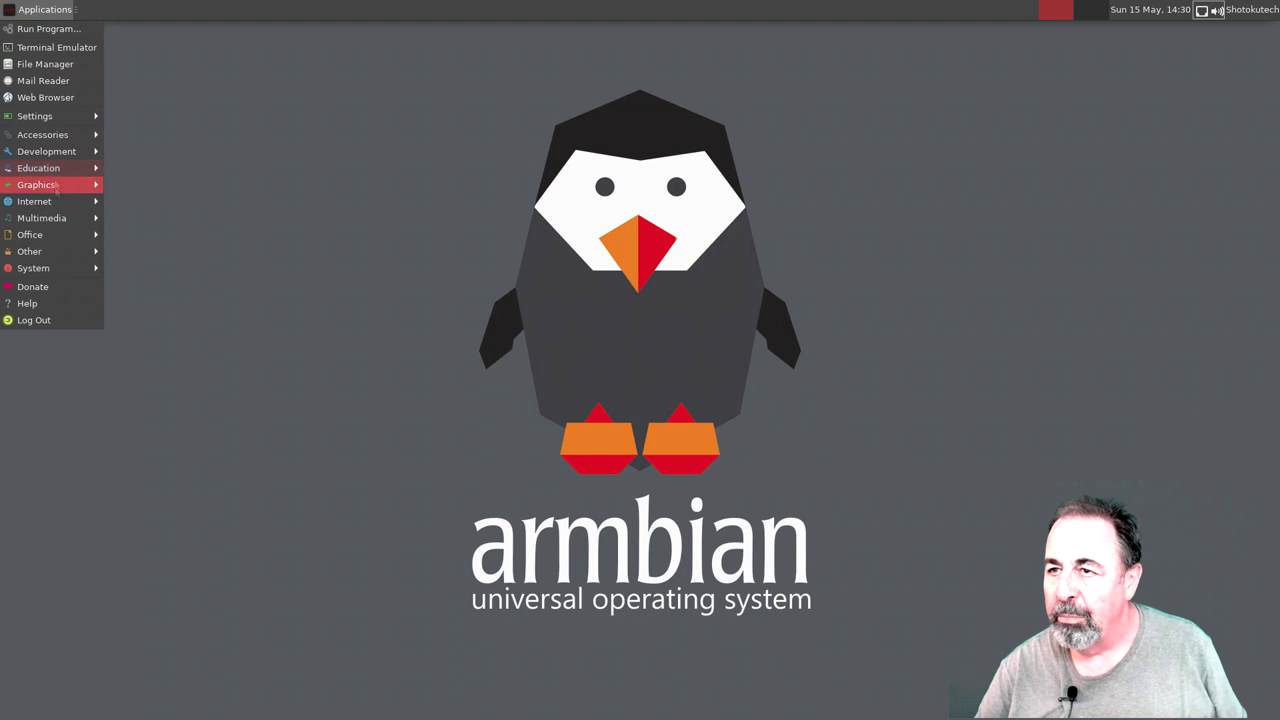
{"action": "mouse_move", "coordinate": [56, 188]}
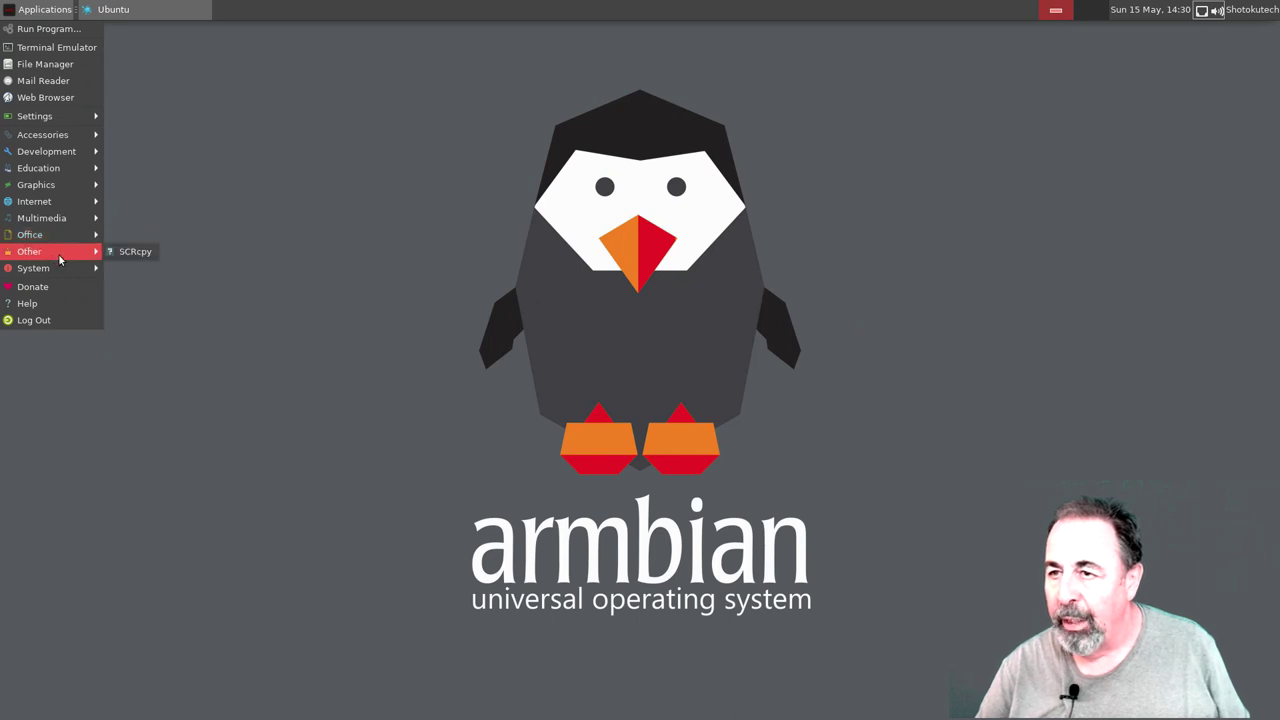
{"action": "mouse_move", "coordinate": [60, 270]}
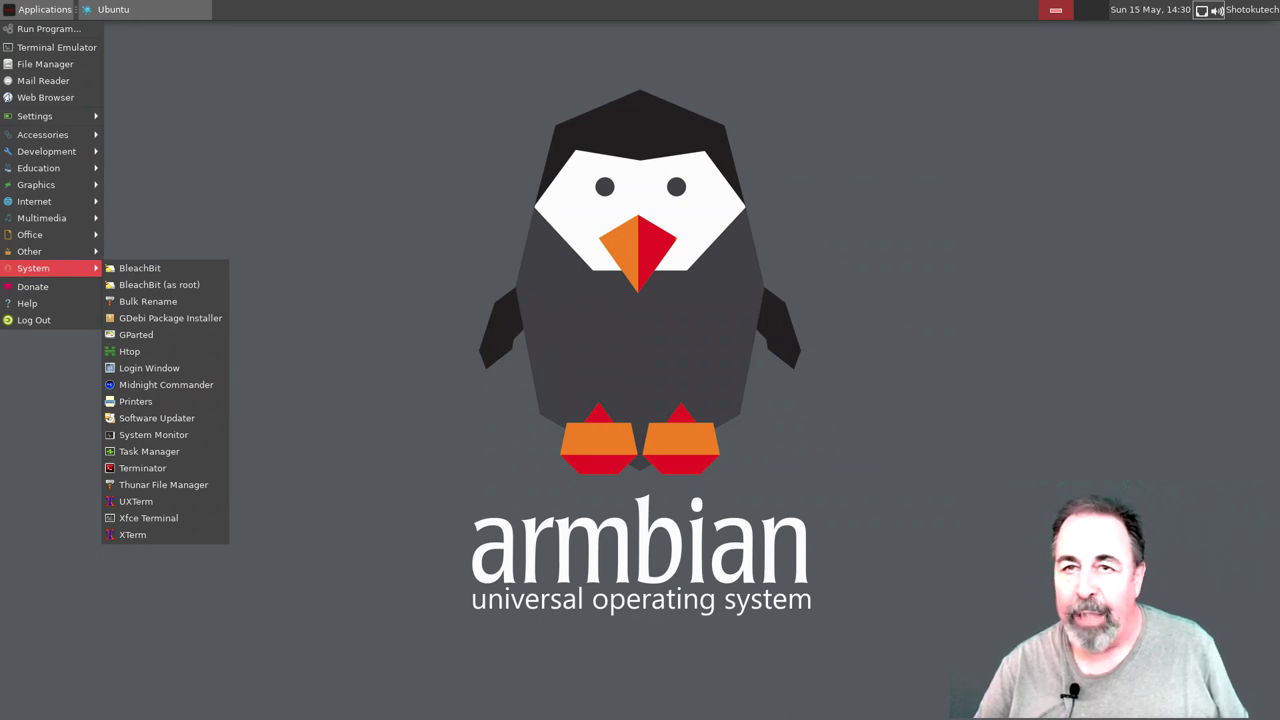
{"action": "left_click", "coordinate": [860, 325]}
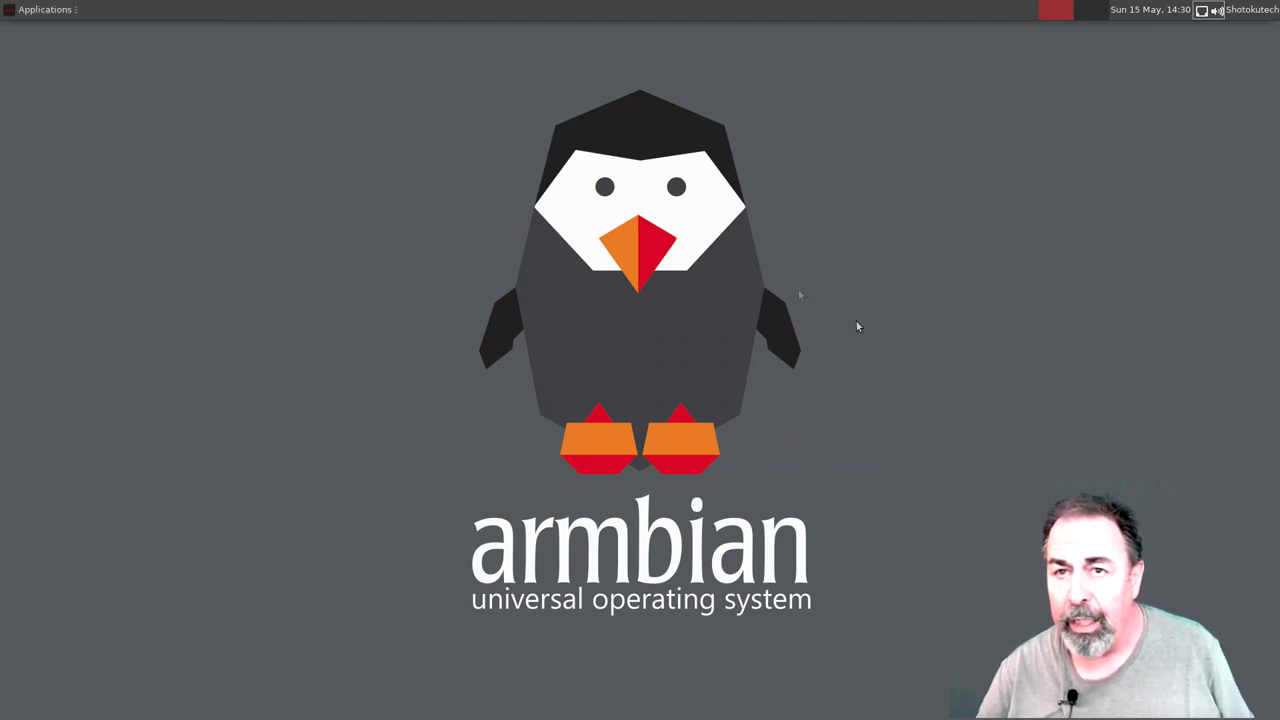
Step: Open Terminal Emulator and run ifconfig, showing eth0 at 192.168.1.95
{"action": "left_click", "coordinate": [39, 12]}
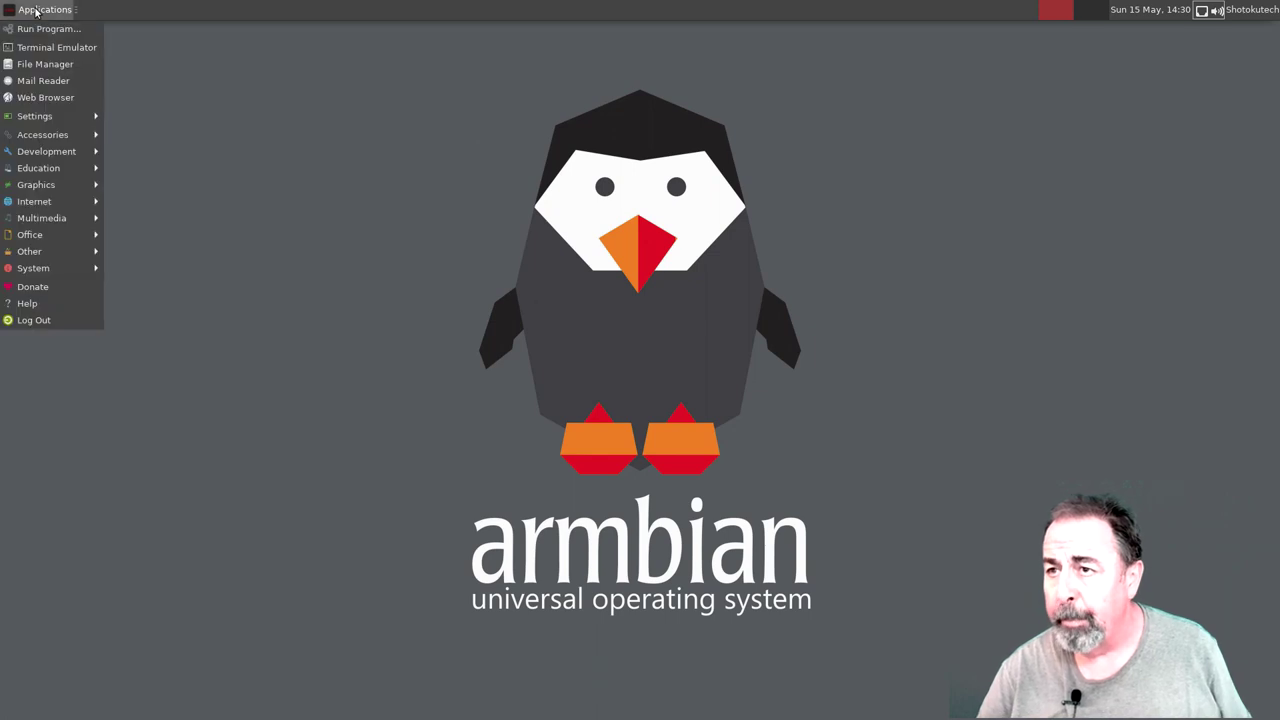
{"action": "left_click", "coordinate": [47, 48]}
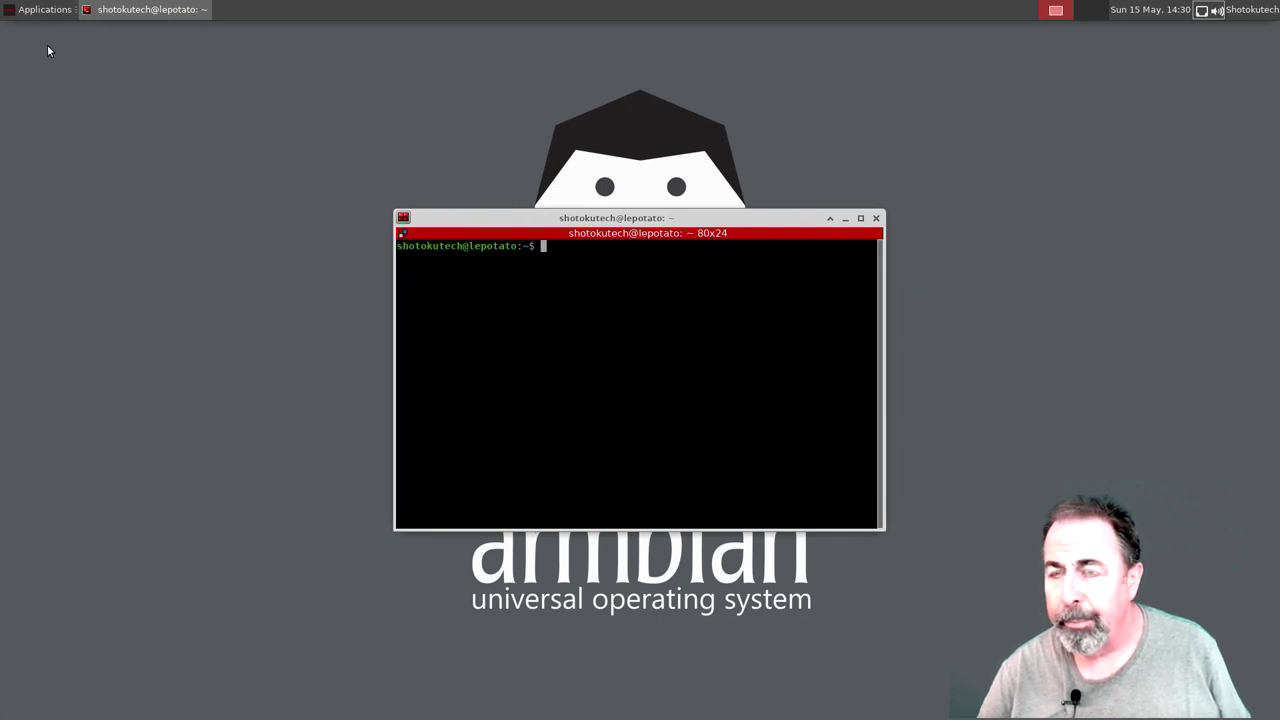
{"action": "type", "text": "ifconfig"}
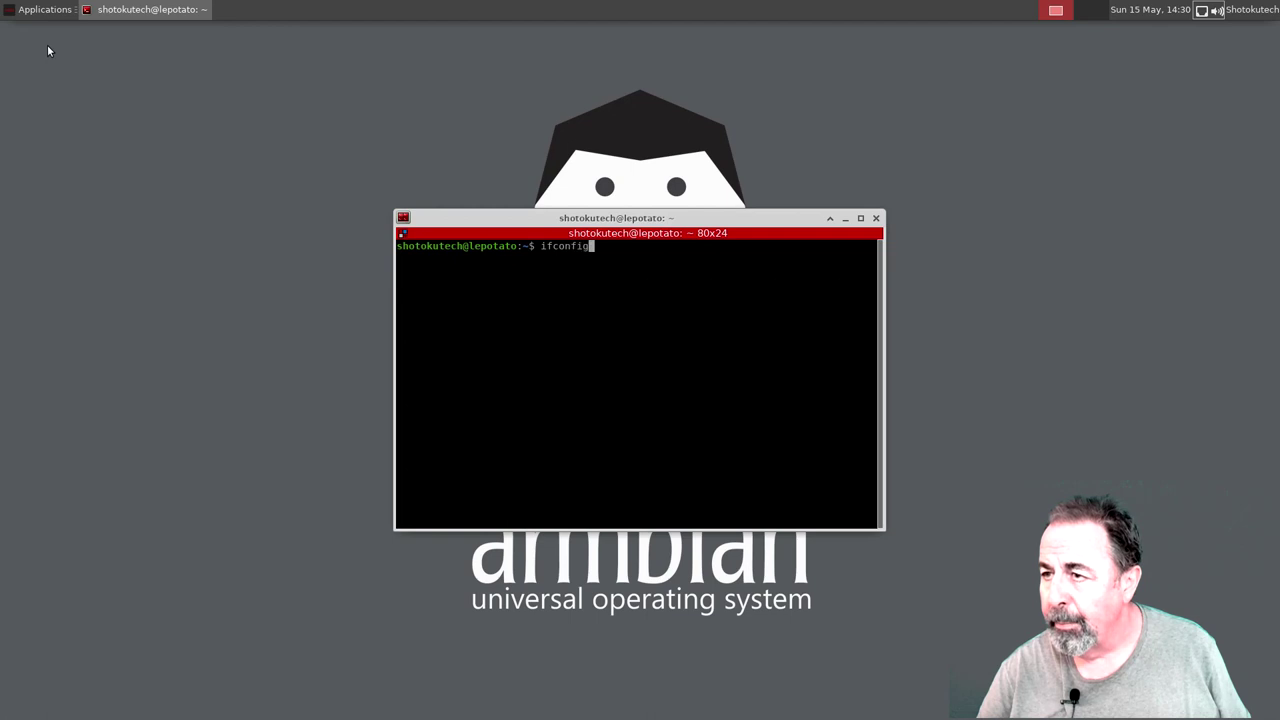
{"action": "key", "text": "Return"}
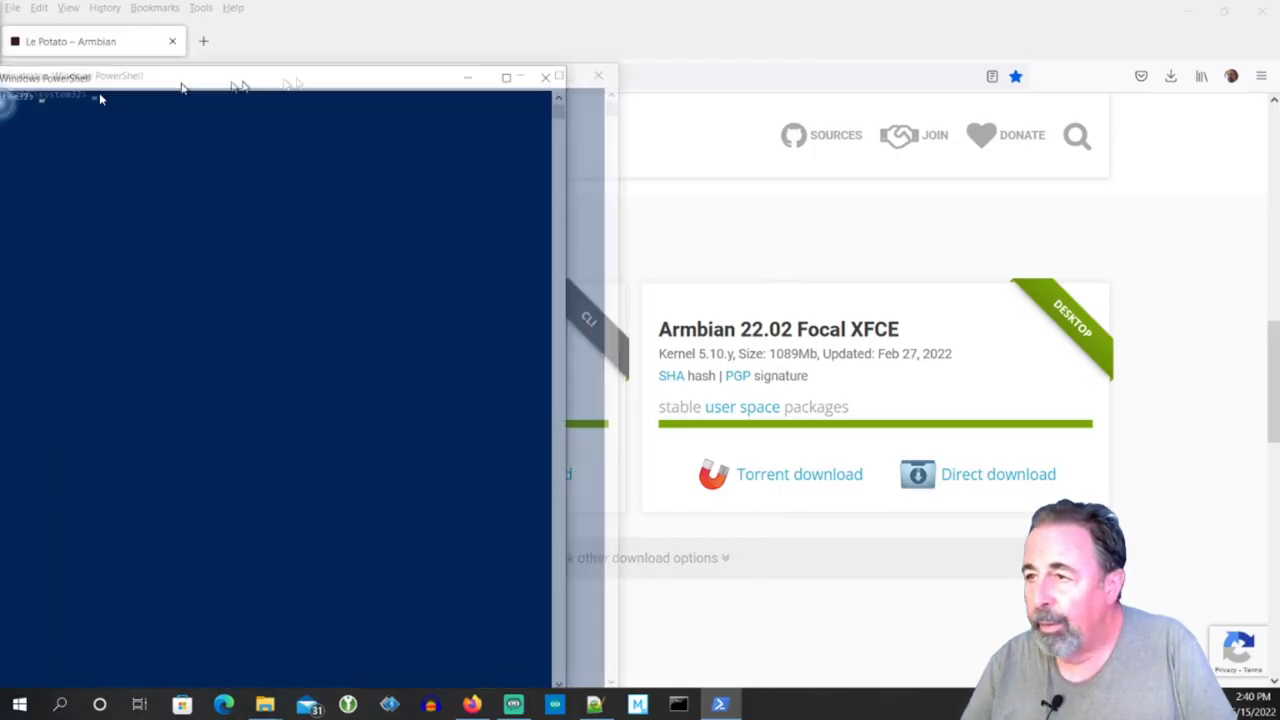
Step: From PowerShell, SSH into the Le Potato at 192.168.1.95 as the user account and enter its password
{"action": "left_click_drag", "start_coordinate": [110, 76], "coordinate": [400, 32]}
{"action": "left_click_drag", "start_coordinate": [572, 44], "coordinate": [640, 48]}
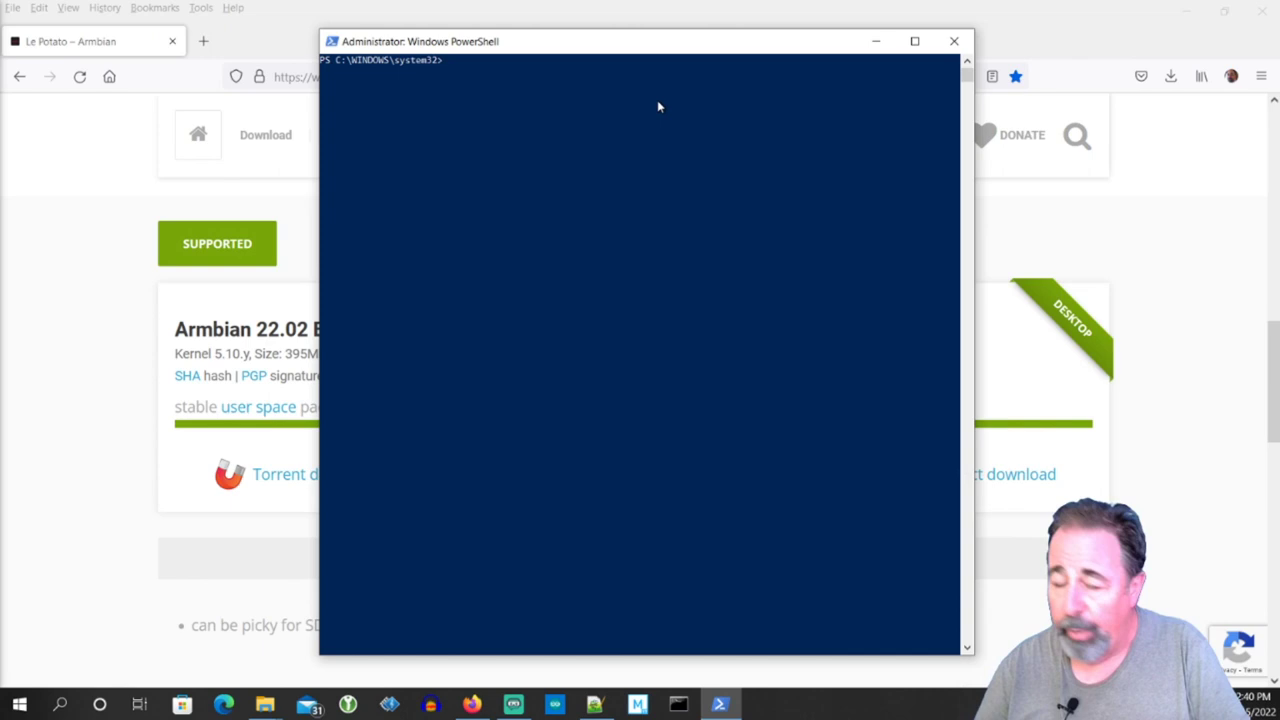
{"action": "type", "text": "ssh"}
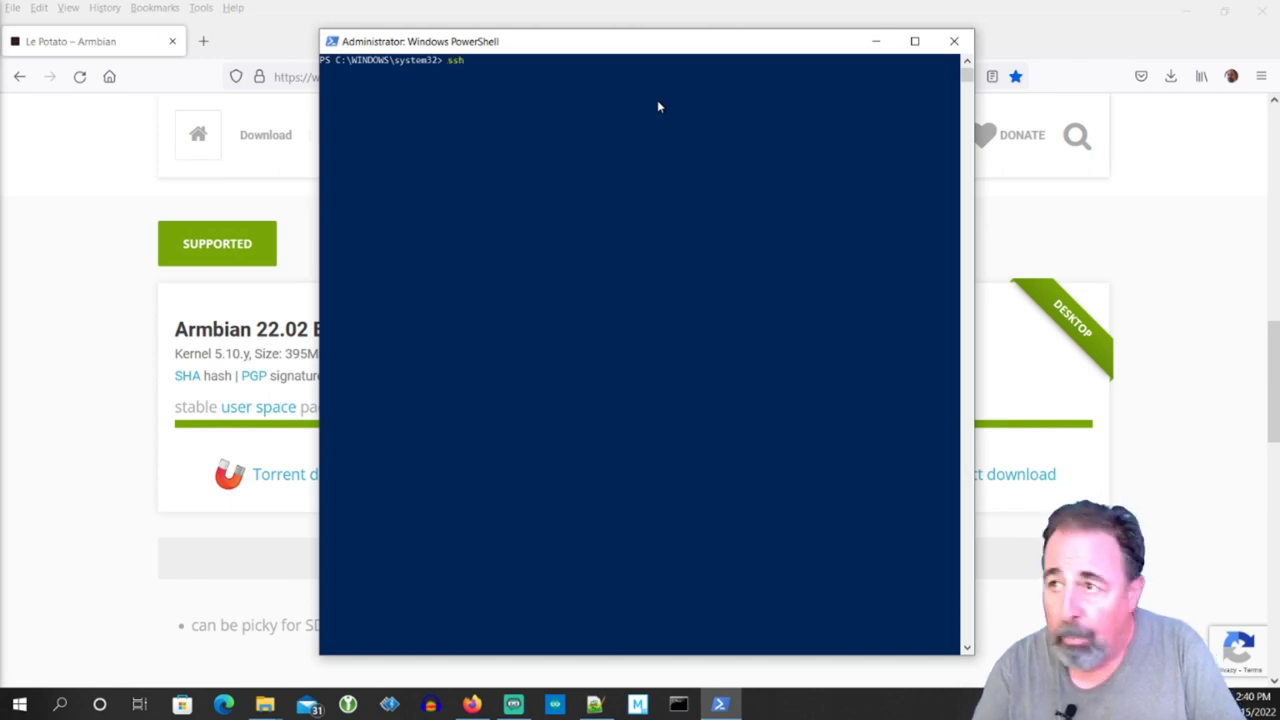
{"action": "type", "text": " shotokutech@192.168."}
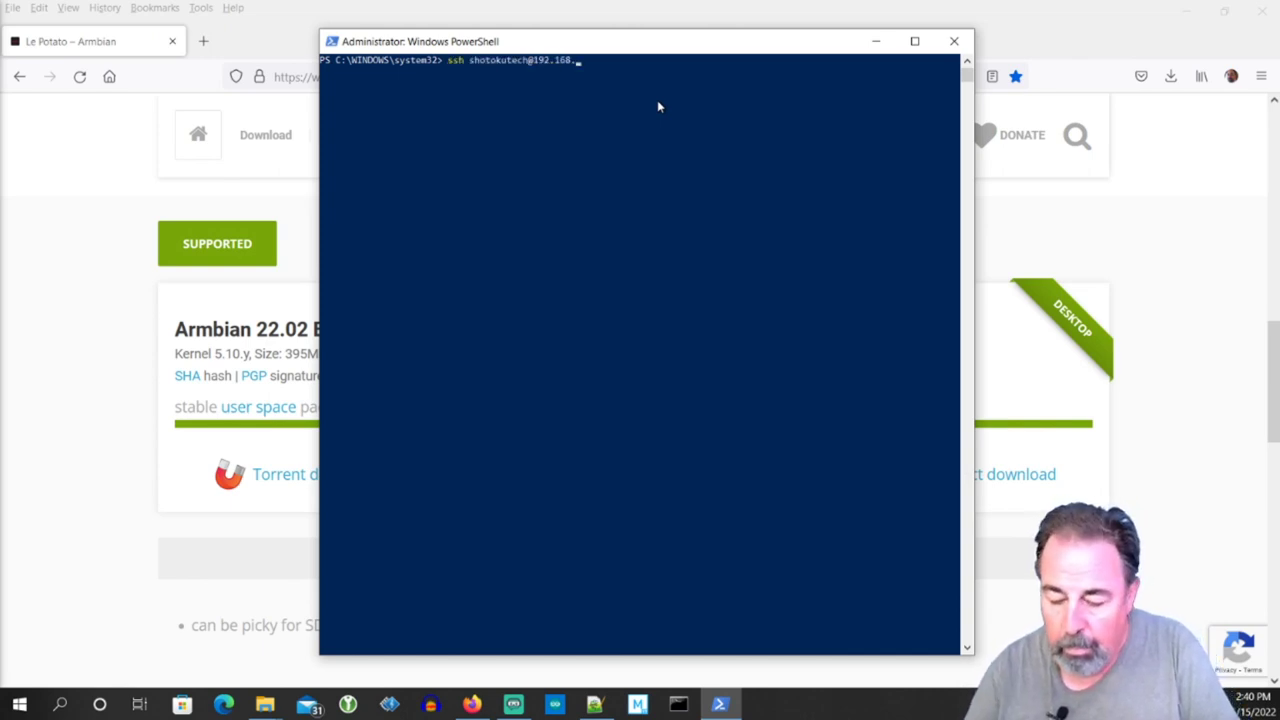
{"action": "type", "text": "1.95"}
{"action": "key", "text": "Return"}
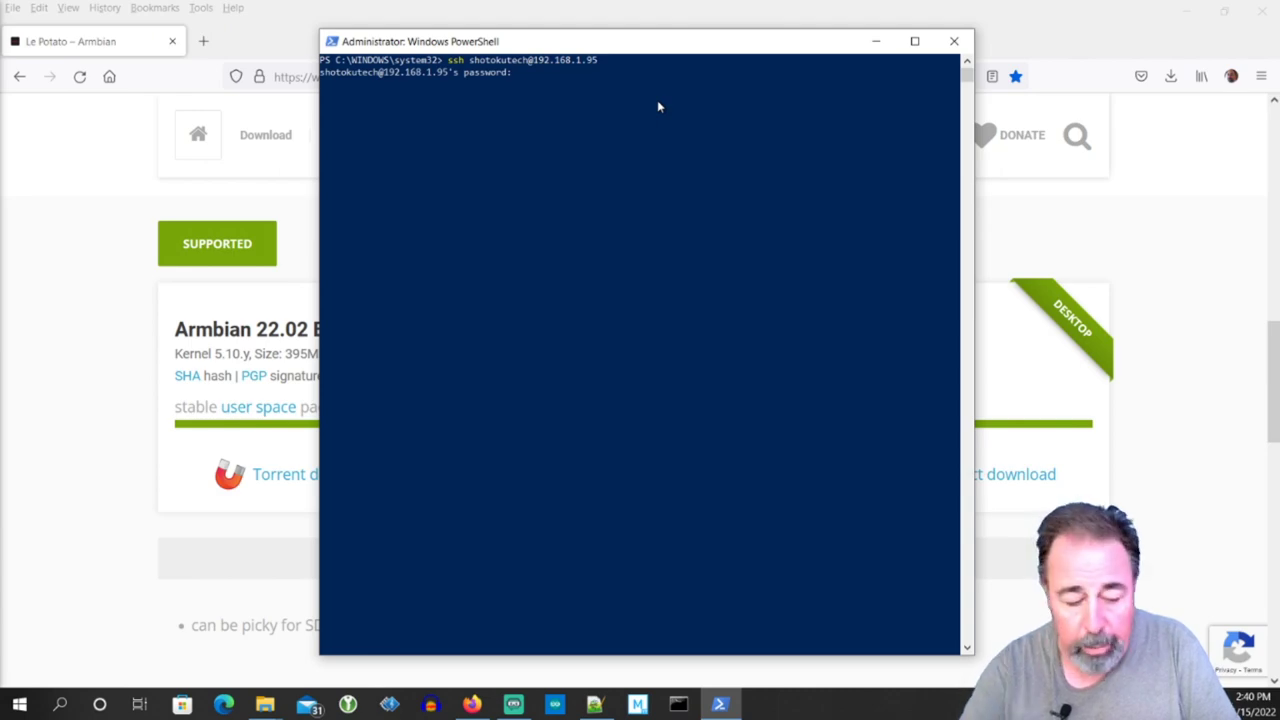
{"action": "key", "text": "Return"}
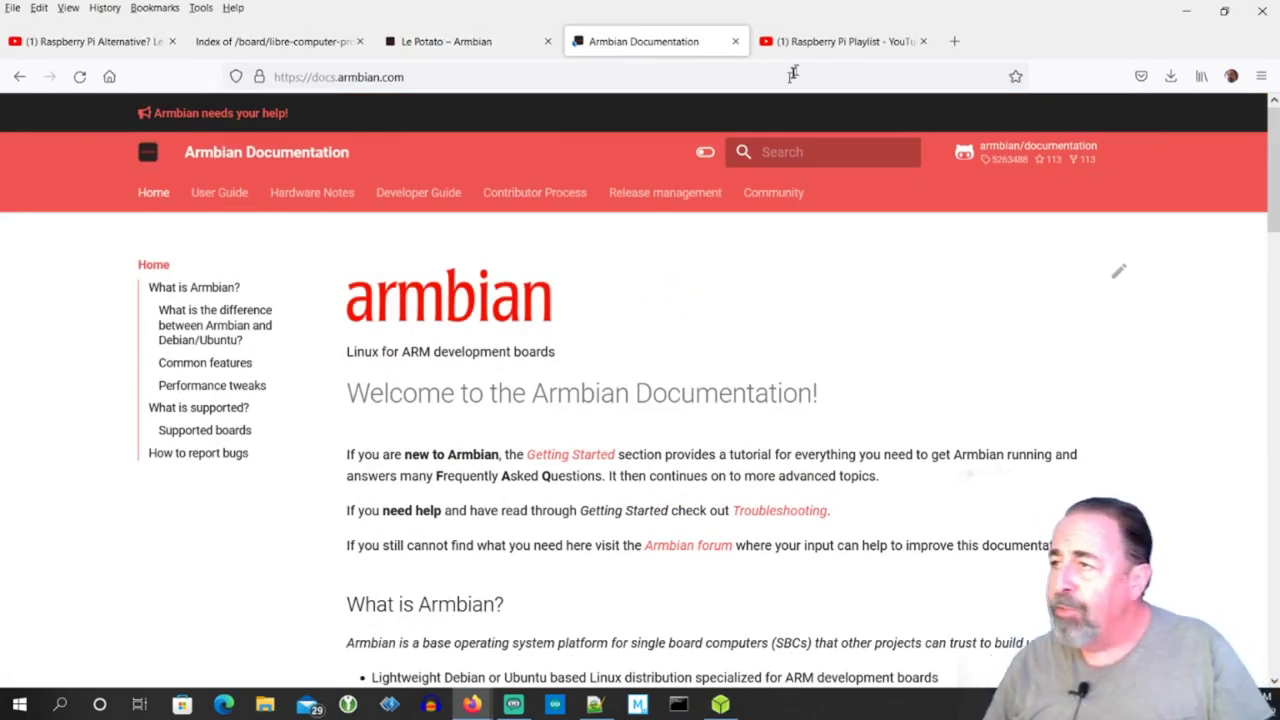
Step: Switch Firefox to the Raspberry Pi Playlist YouTube tab listing 35 videos
{"action": "left_click", "coordinate": [825, 45]}
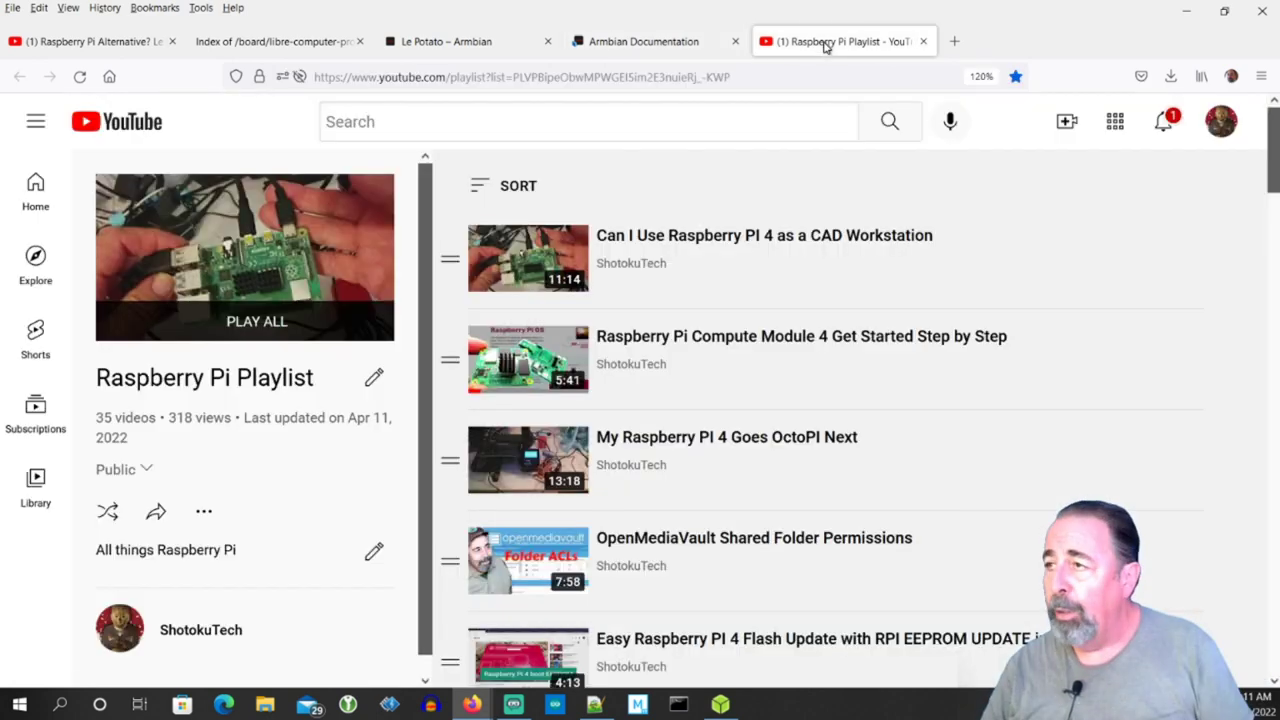